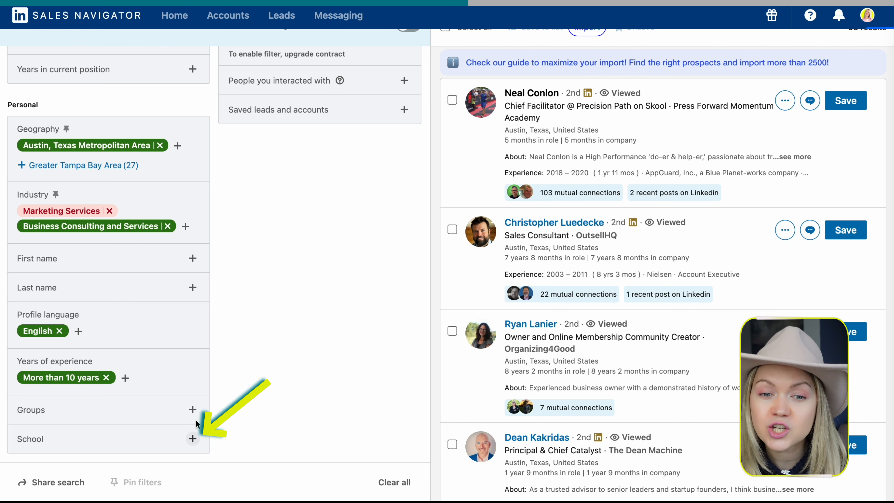
- Limit the lead search's connection filter to 2nd degree and 3rd+ degree connections
{"action": "left_click", "coordinate": [192, 438]}
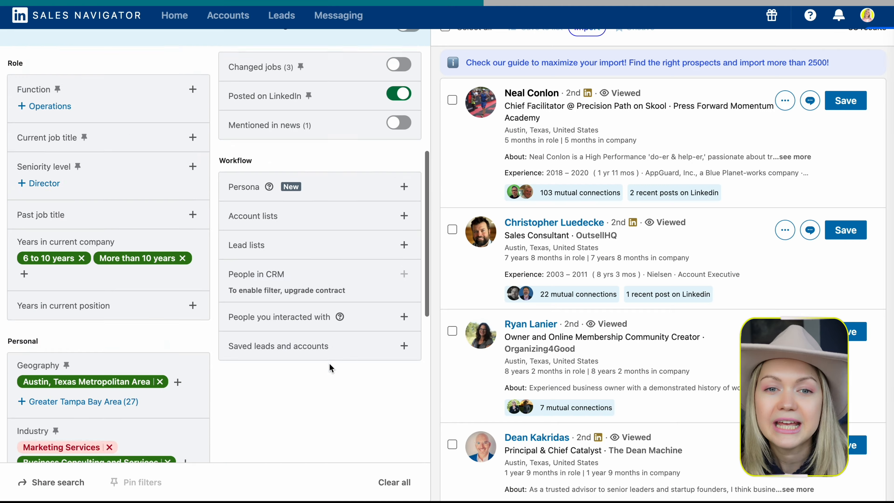
{"action": "scroll", "coordinate": [330, 365], "scroll_direction": "up", "scroll_amount": 5}
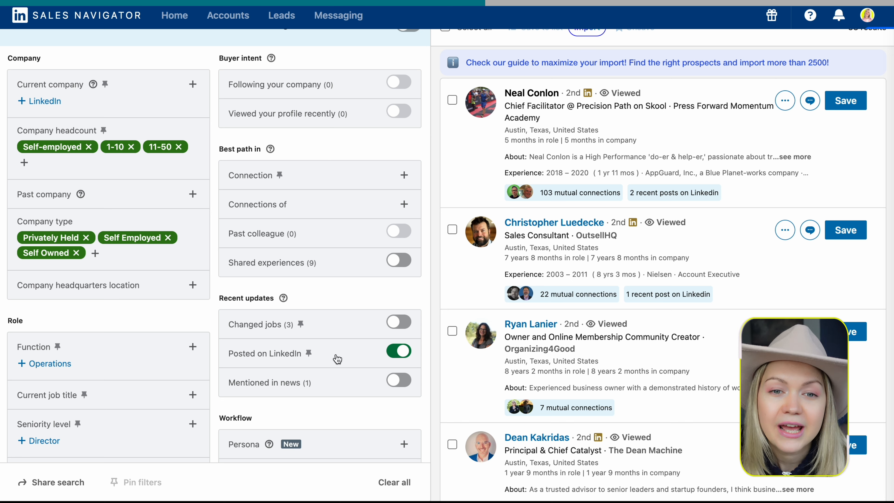
{"action": "left_click", "coordinate": [405, 176]}
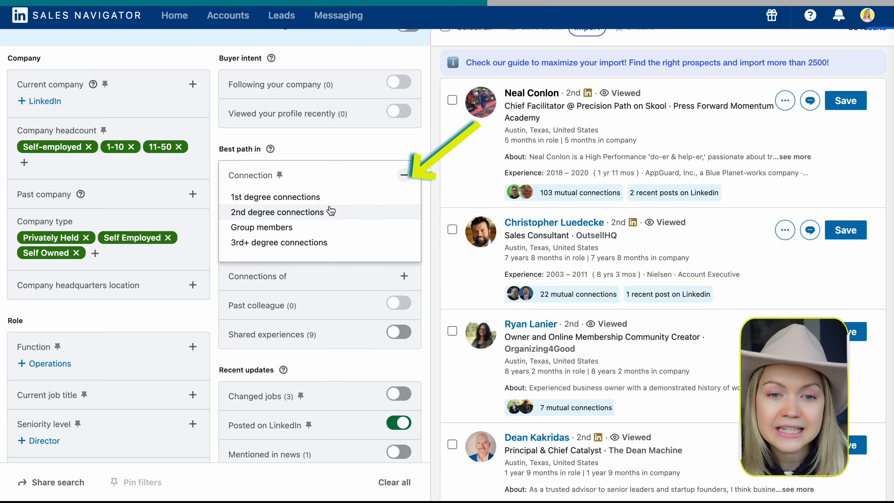
{"action": "left_click", "coordinate": [299, 211]}
{"action": "left_click", "coordinate": [323, 246]}
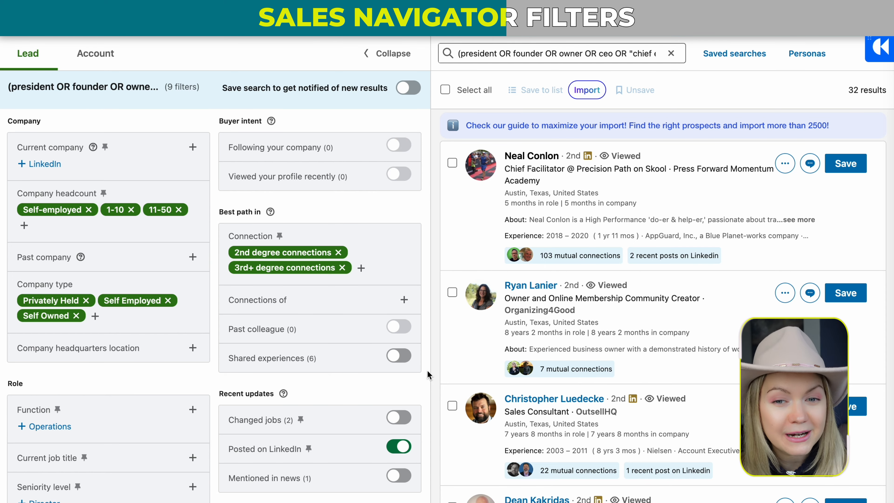
- Exclude all saved leads and all saved accounts from the lead search
{"action": "scroll", "coordinate": [427, 372], "scroll_direction": "down", "scroll_amount": 10}
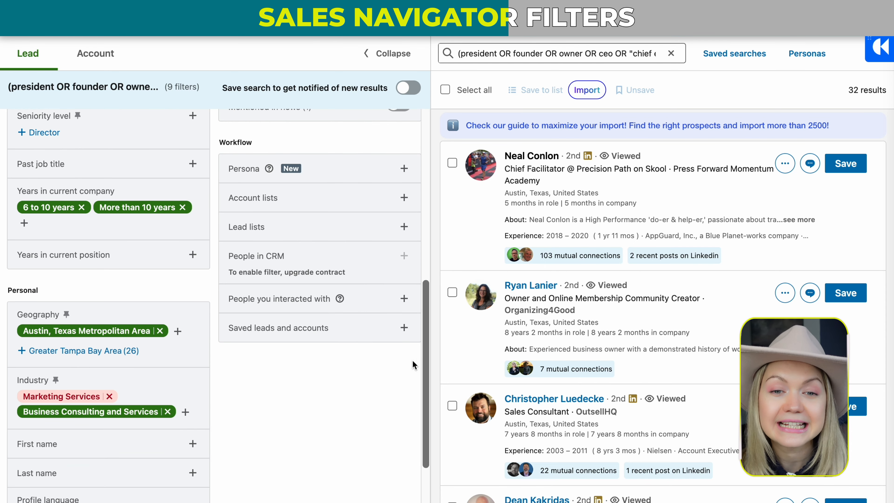
{"action": "left_click", "coordinate": [402, 329]}
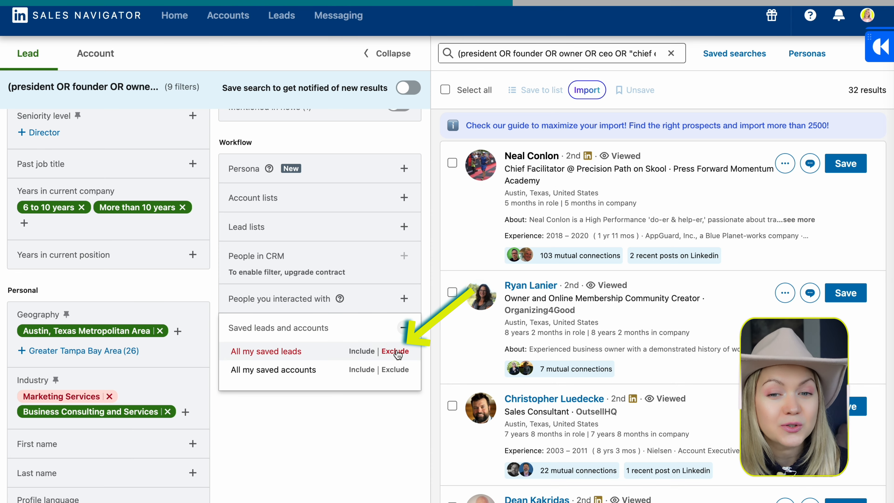
{"action": "left_click", "coordinate": [398, 370]}
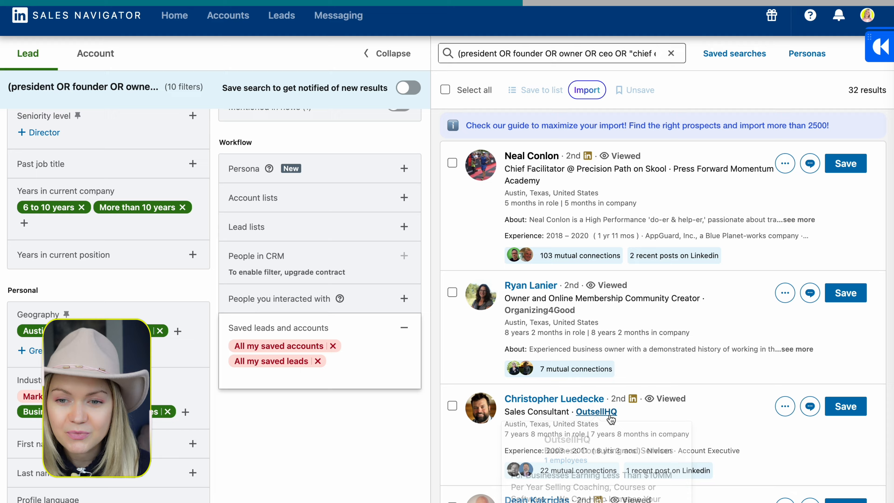
- Open the connection invitation for the founder based in San Marcos, Texas, and close it without sending
{"action": "scroll", "coordinate": [611, 419], "scroll_direction": "down", "scroll_amount": 10}
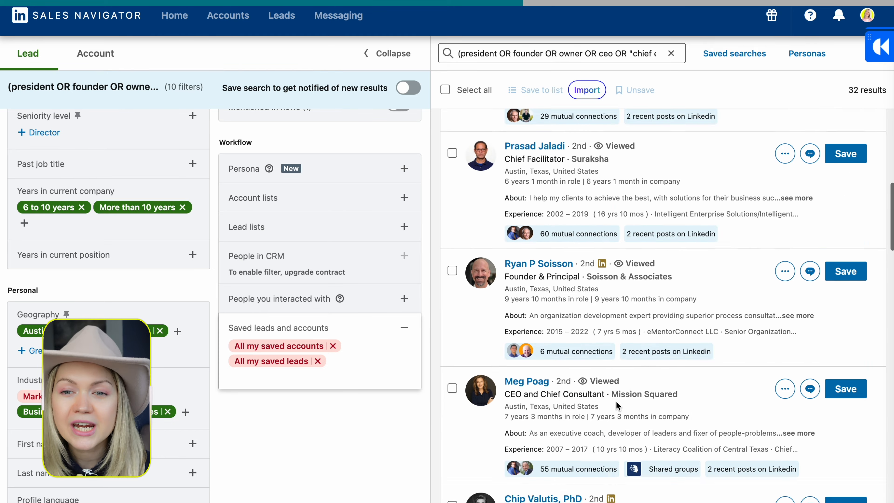
{"action": "scroll", "coordinate": [662, 305], "scroll_direction": "down", "scroll_amount": 5}
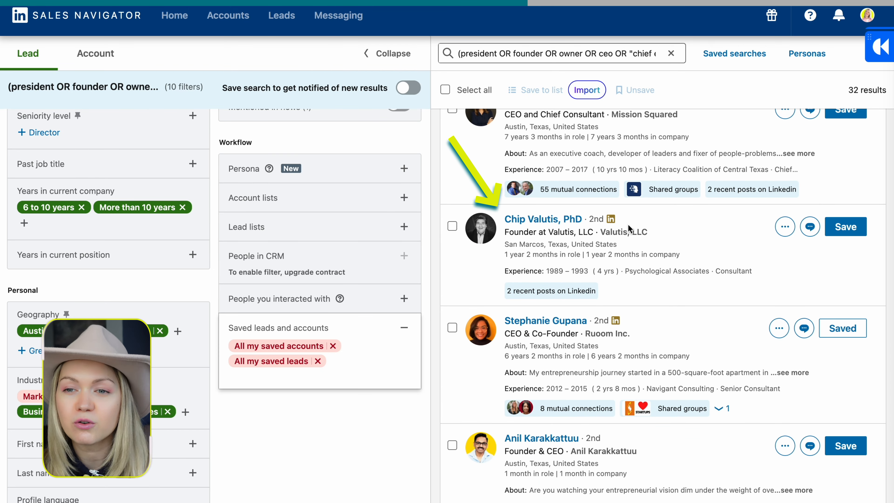
{"action": "left_click", "coordinate": [788, 233]}
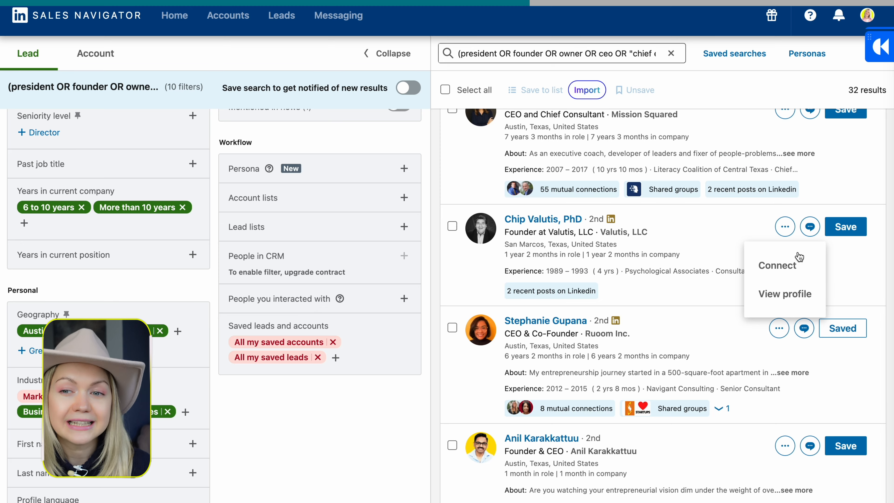
{"action": "left_click", "coordinate": [785, 264]}
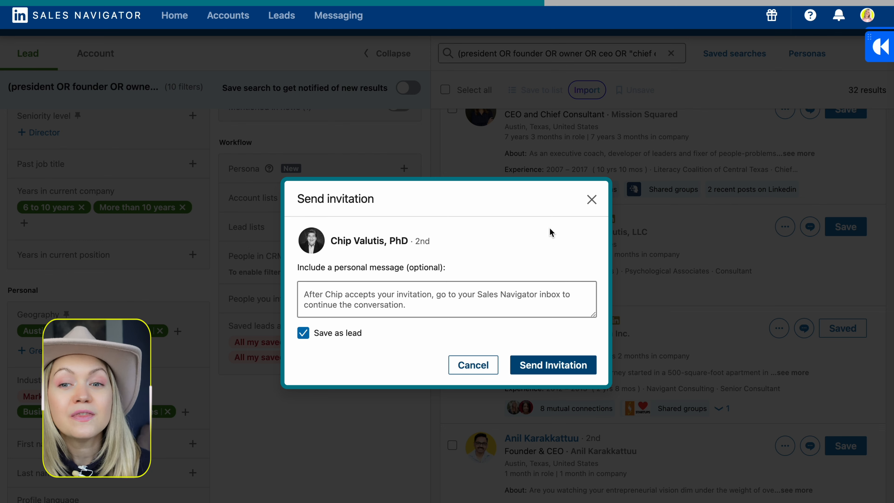
{"action": "left_click", "coordinate": [590, 200]}
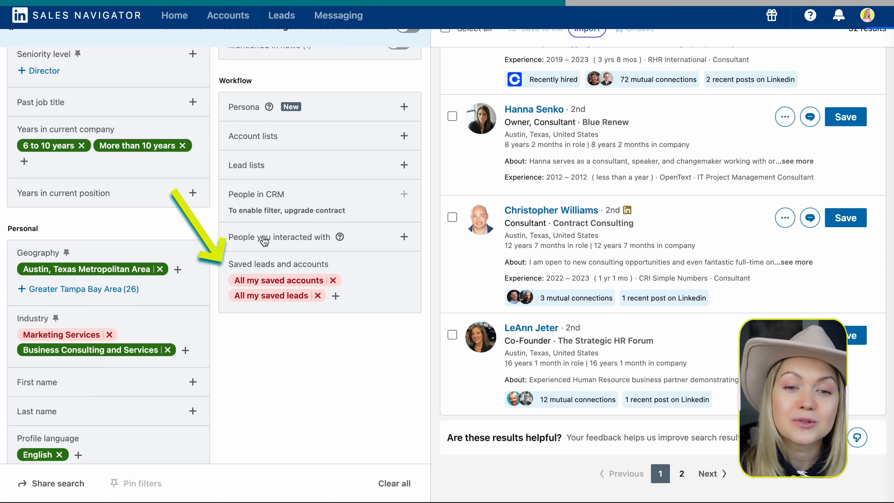
- Save the filtered lead search with notifications of new results and rename the saved search as YouTube Search
{"action": "scroll", "coordinate": [324, 303], "scroll_direction": "up", "scroll_amount": 2}
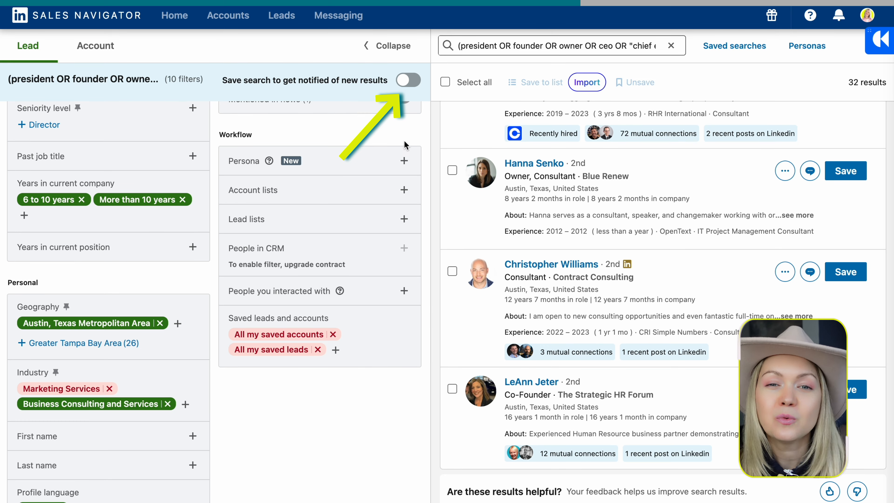
{"action": "left_click", "coordinate": [415, 85]}
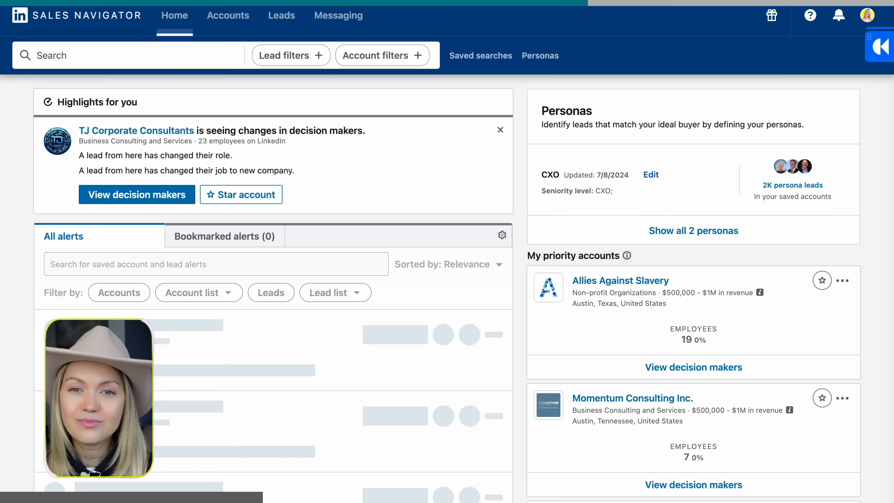
{"action": "left_click", "coordinate": [487, 64]}
{"action": "mouse_move", "coordinate": [705, 105]}
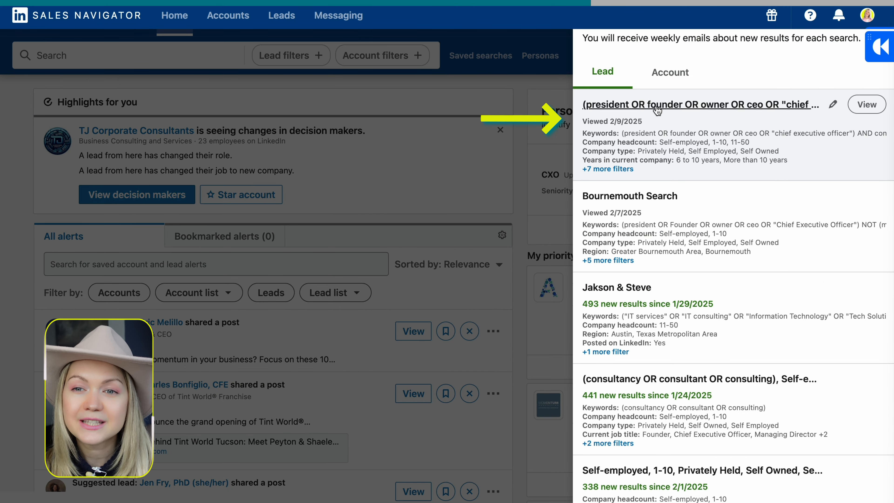
{"action": "left_click", "coordinate": [832, 105]}
{"action": "key", "text": "ctrl+a"}
{"action": "type", "text": "YouTube Search"}
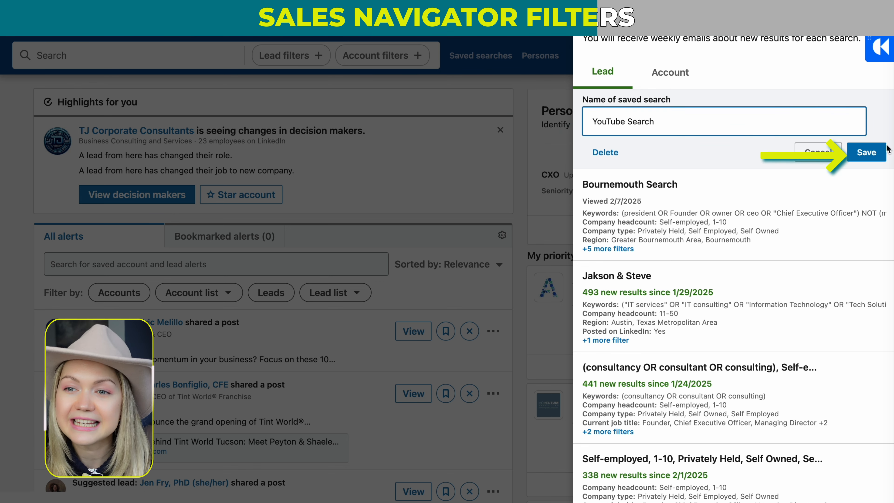
{"action": "left_click", "coordinate": [864, 153]}
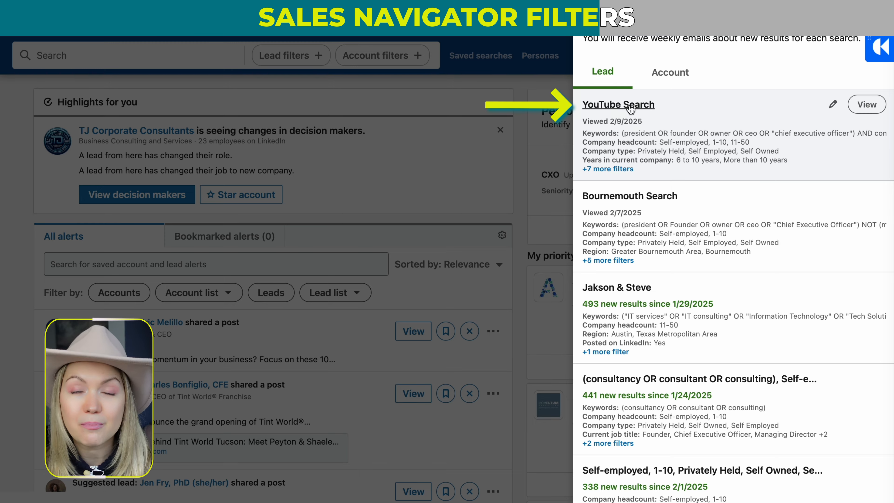
- Open the saved YouTube Search and look through its lead results
{"action": "left_click", "coordinate": [619, 104]}
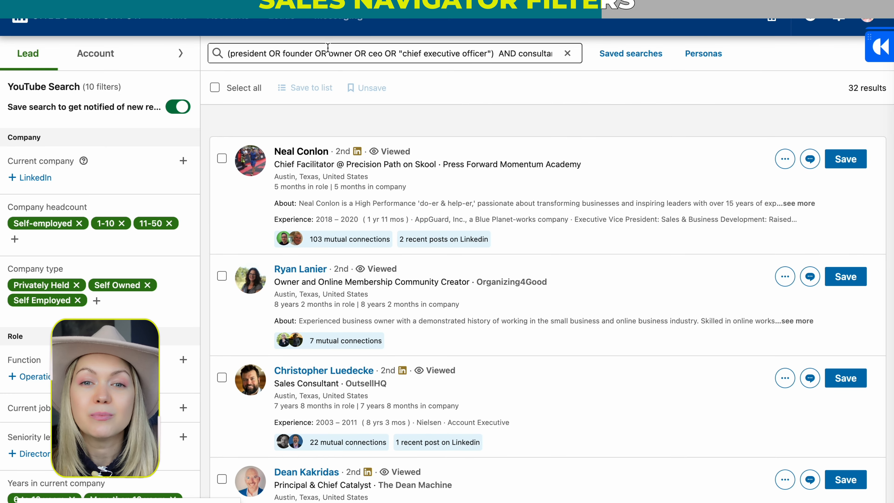
{"action": "scroll", "coordinate": [103, 407], "scroll_direction": "down", "scroll_amount": 10}
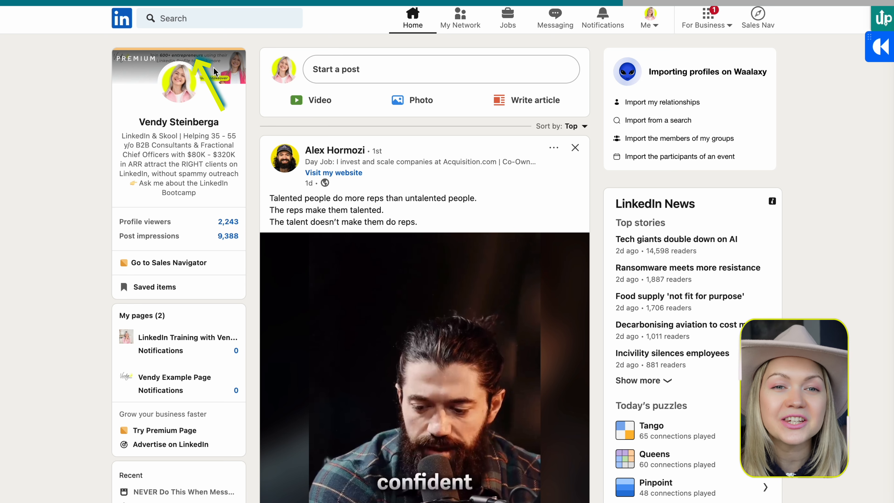
- On the main LinkedIn site, search for "cat", restrict the results to groups and join the Cat Lover Group
{"action": "left_click", "coordinate": [200, 17]}
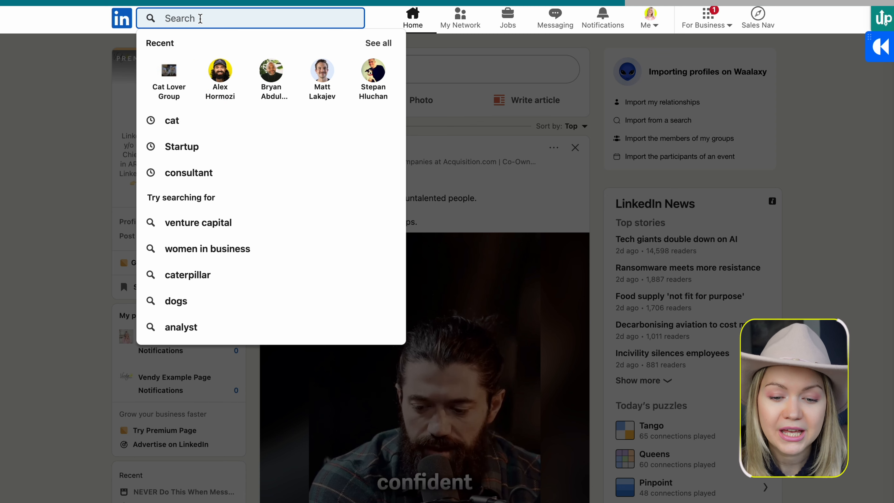
{"action": "type", "text": "cat"}
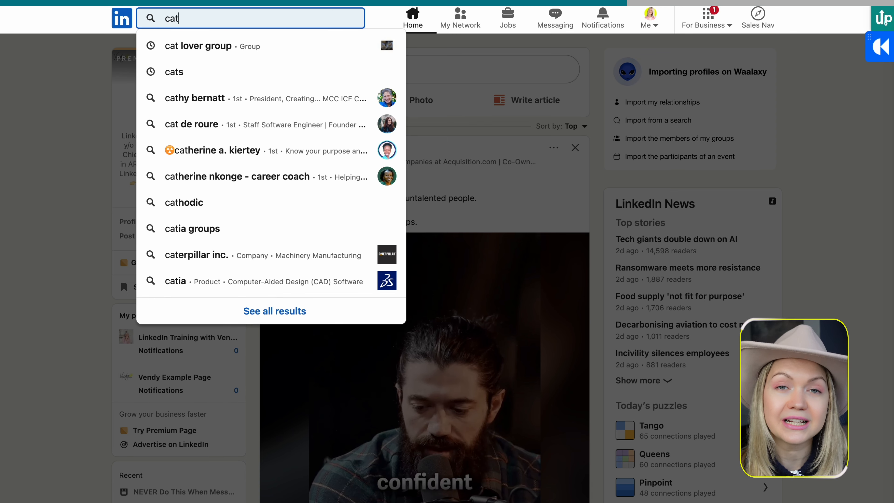
{"action": "key", "text": "Return"}
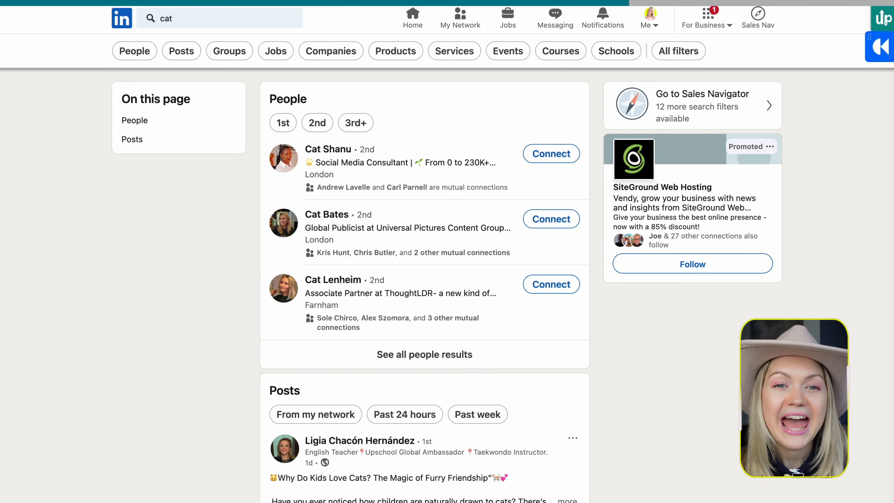
{"action": "left_click", "coordinate": [241, 59]}
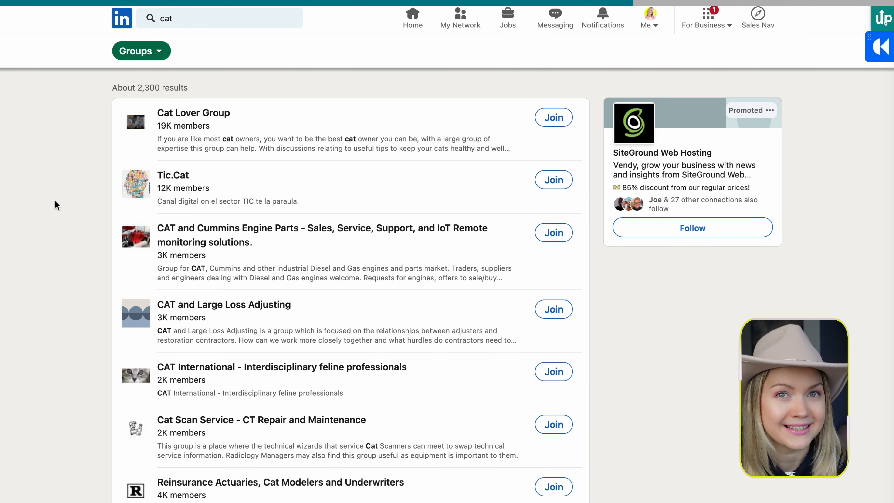
{"action": "left_click", "coordinate": [195, 116]}
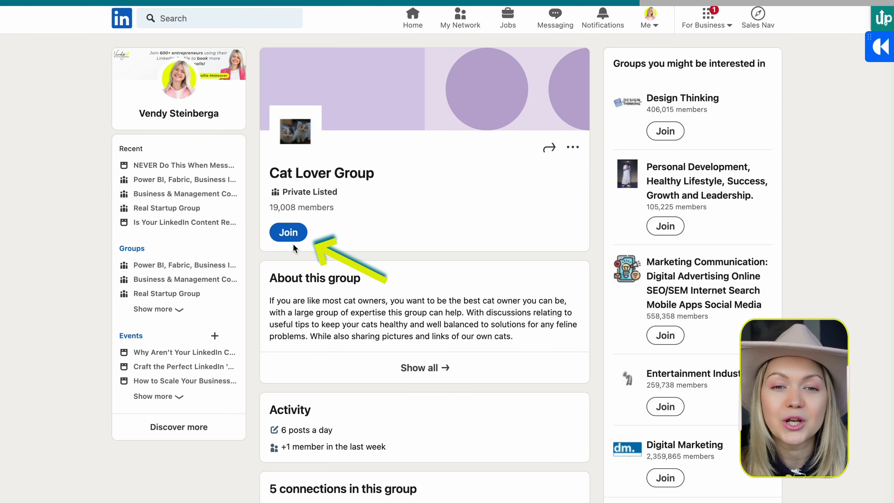
{"action": "left_click", "coordinate": [288, 233]}
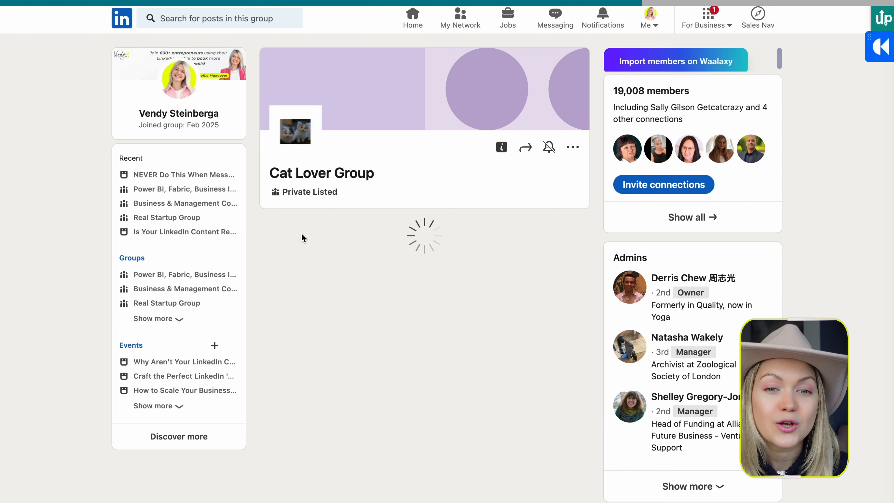
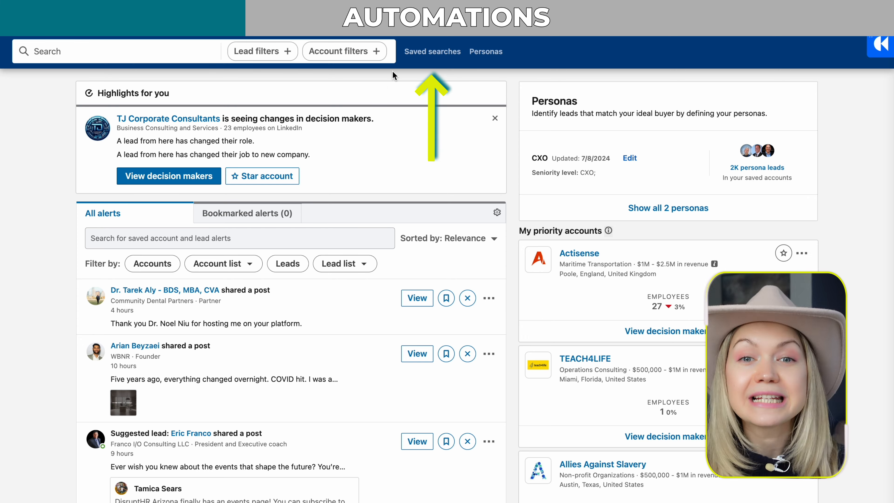
- In Sales Navigator, open the saved lead search NEW Viewed Profile and bring up the Waalaxy import for it
{"action": "left_click", "coordinate": [413, 54]}
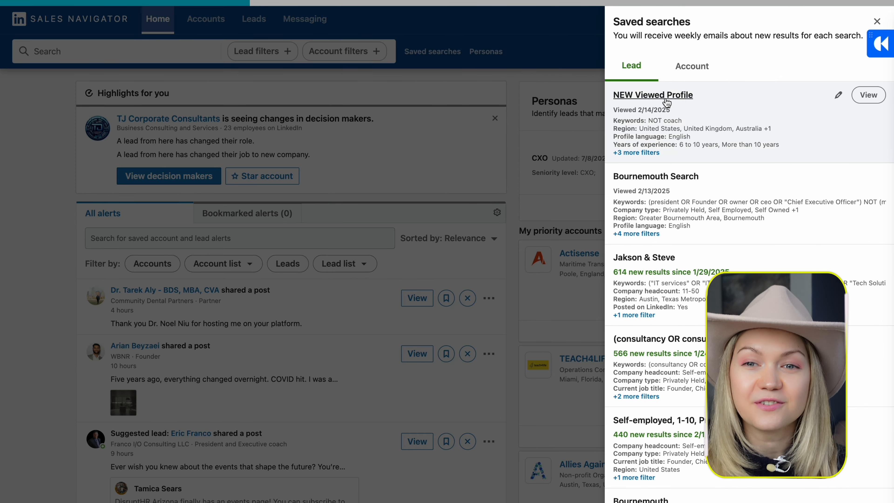
{"action": "left_click", "coordinate": [682, 95]}
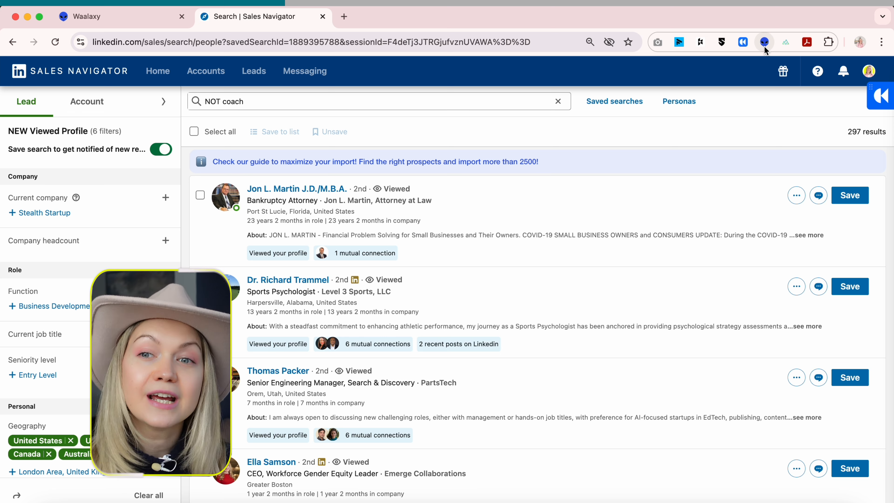
{"action": "left_click", "coordinate": [764, 47]}
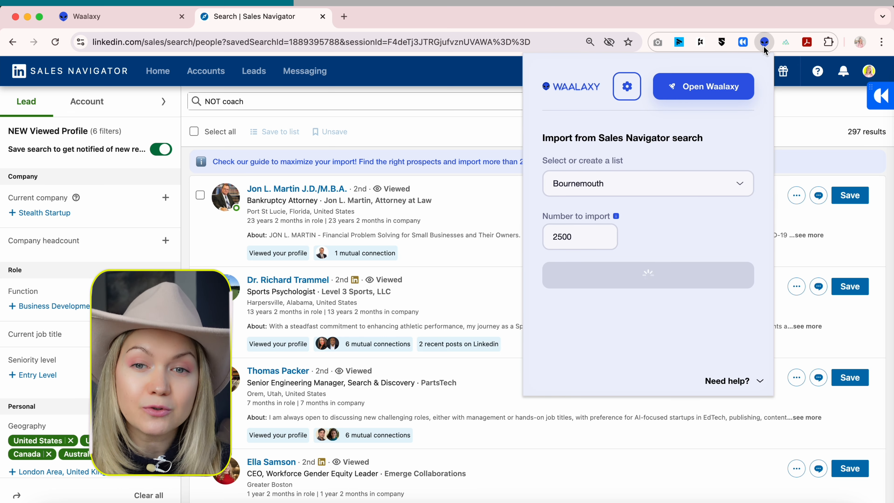
- Choose Profile Views as the destination list for the Sales Navigator import
{"action": "left_click_drag", "start_coordinate": [544, 161], "coordinate": [634, 165]}
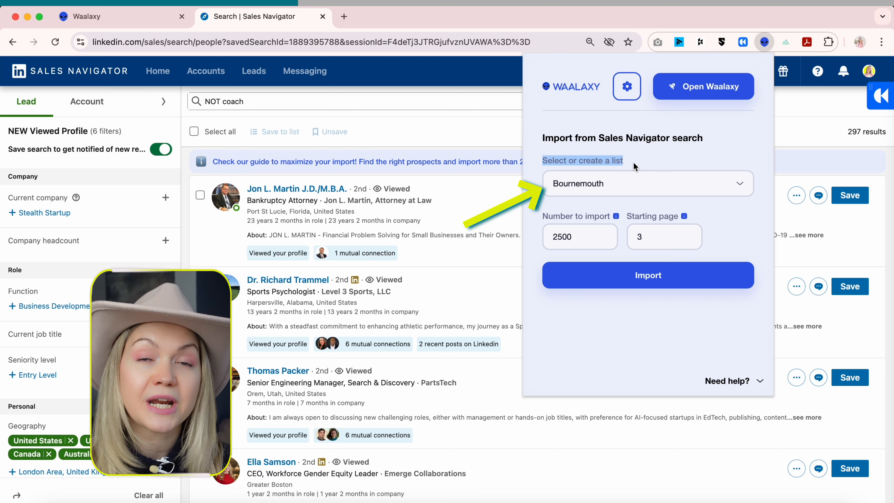
{"action": "left_click", "coordinate": [654, 161]}
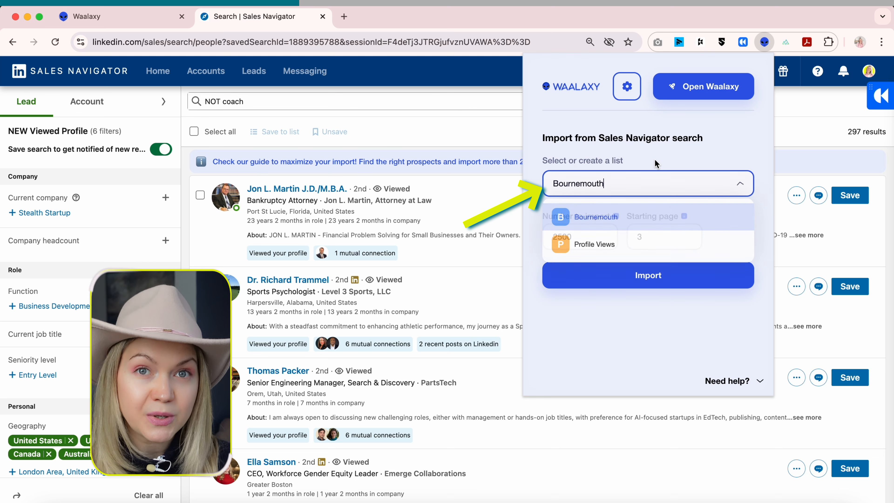
{"action": "left_click", "coordinate": [606, 250]}
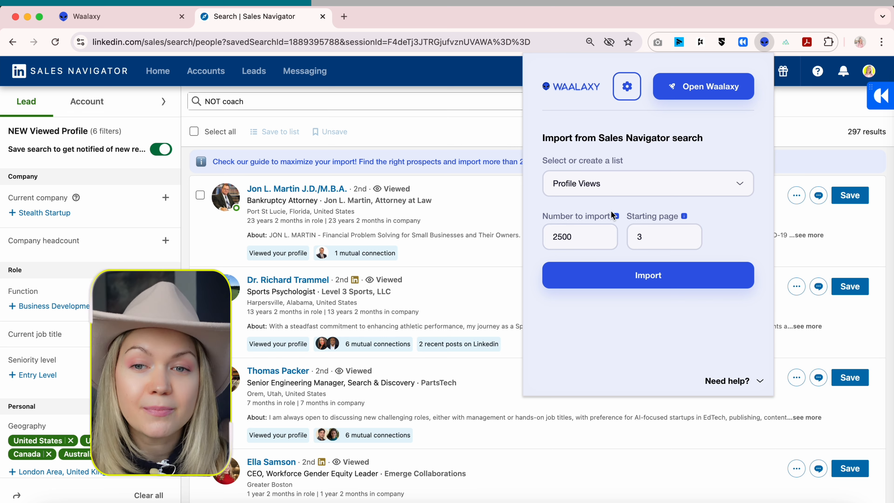
- Set the Sales Navigator import to 30 prospects starting from page 1 and run the import
{"action": "mouse_move", "coordinate": [615, 216]}
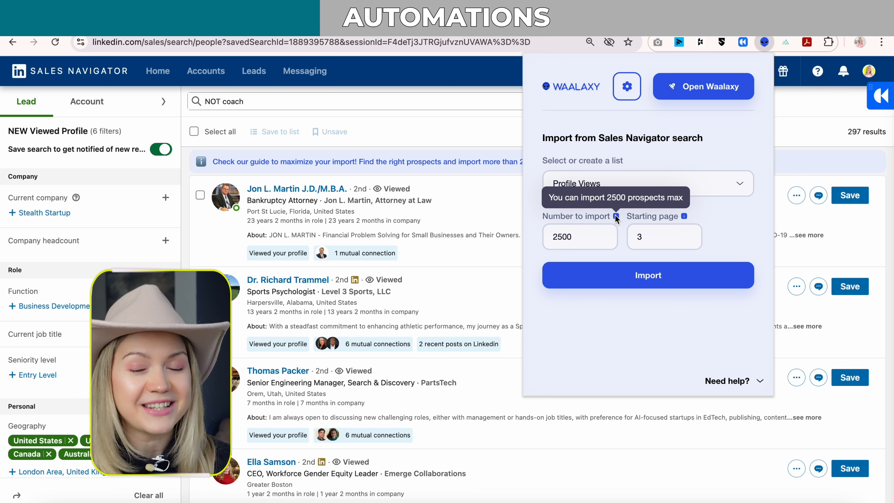
{"action": "left_click", "coordinate": [588, 238]}
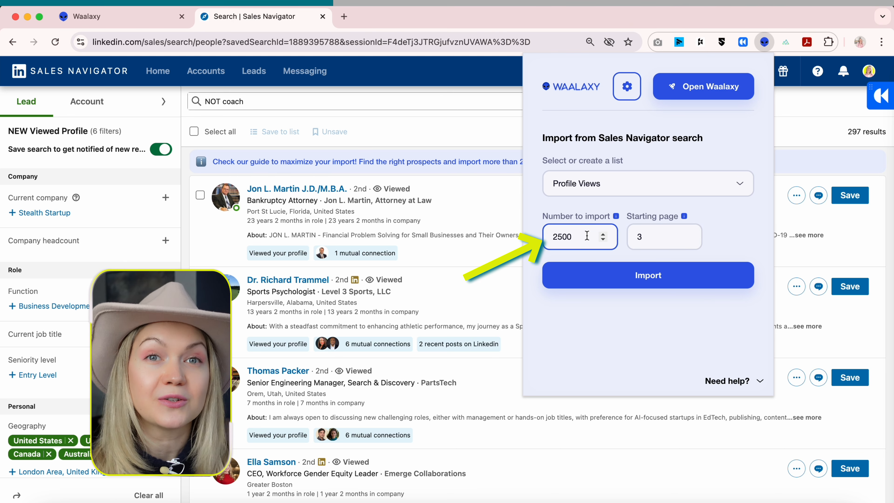
{"action": "left_click", "coordinate": [664, 233]}
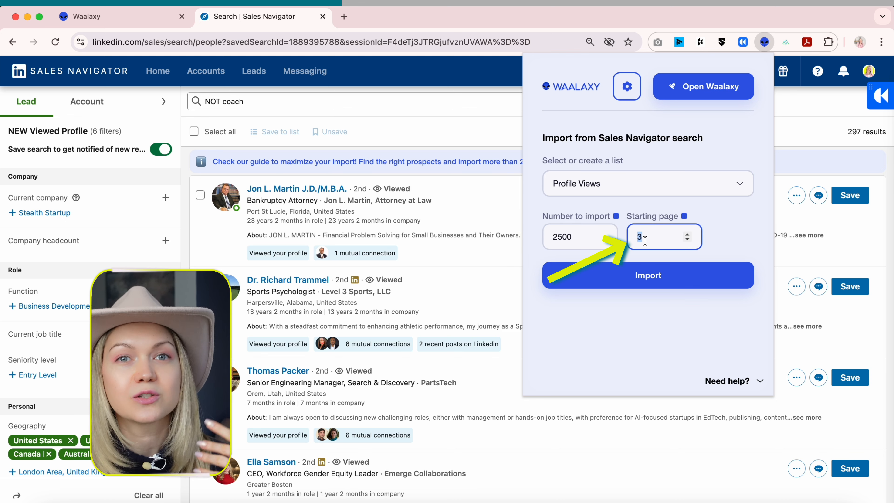
{"action": "left_click", "coordinate": [545, 237]}
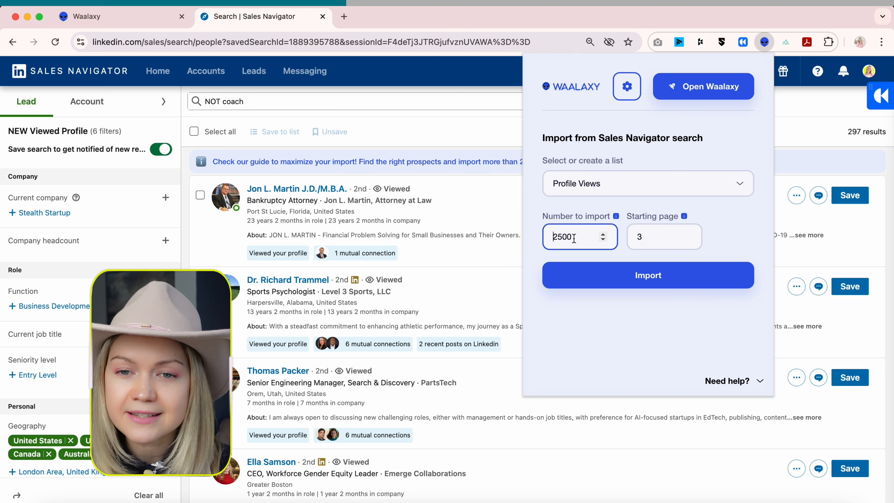
{"action": "left_click_drag", "start_coordinate": [574, 237], "coordinate": [543, 236]}
{"action": "type", "text": "2"}
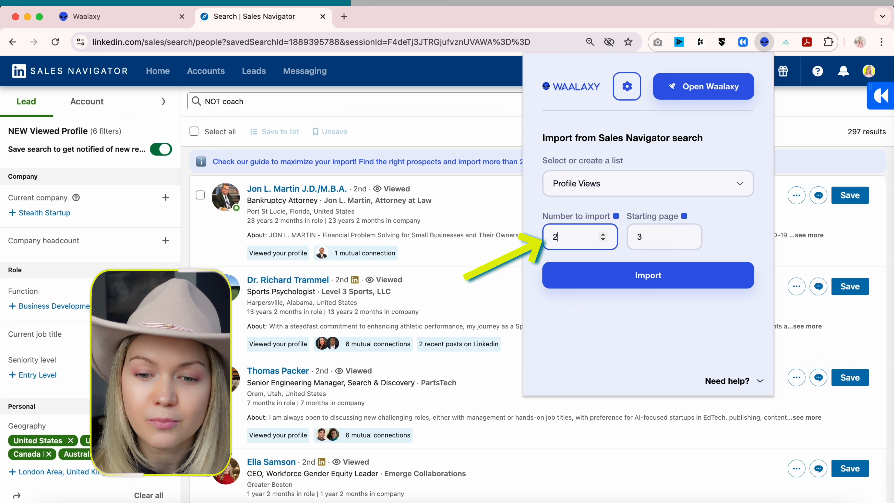
{"action": "type", "text": "97"}
{"action": "key", "text": "Tab"}
{"action": "type", "text": "1"}
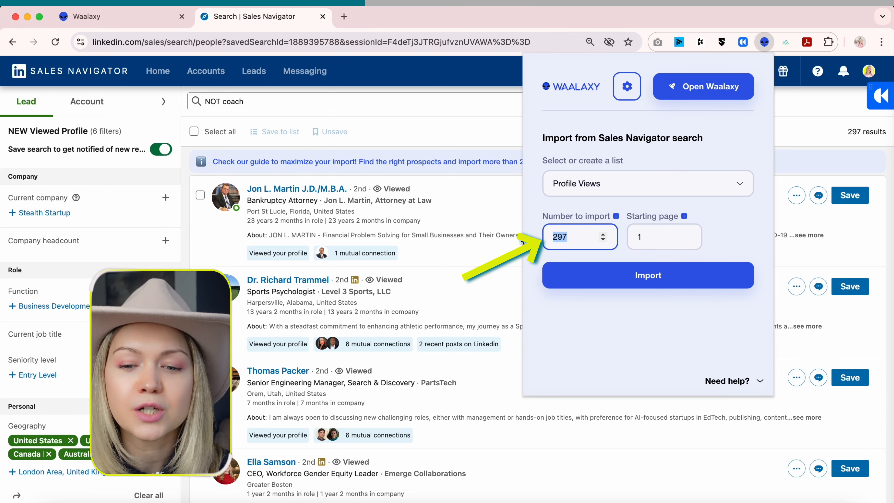
{"action": "type", "text": "30"}
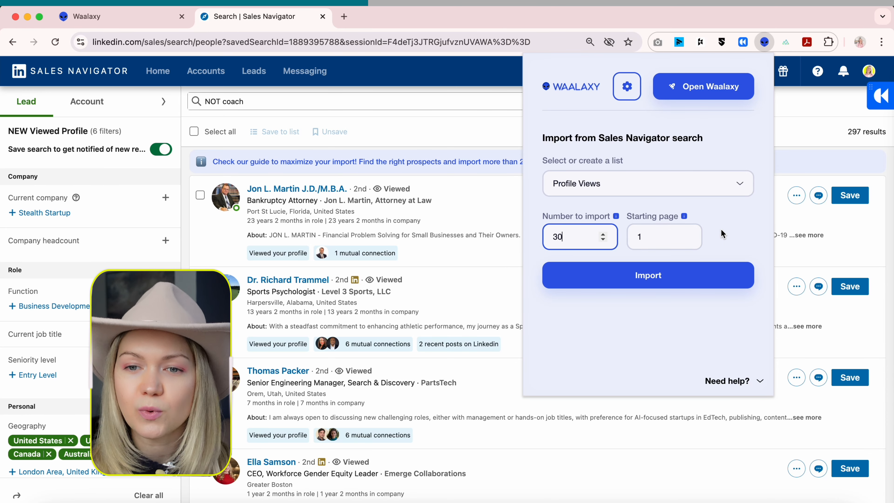
{"action": "left_click", "coordinate": [689, 276]}
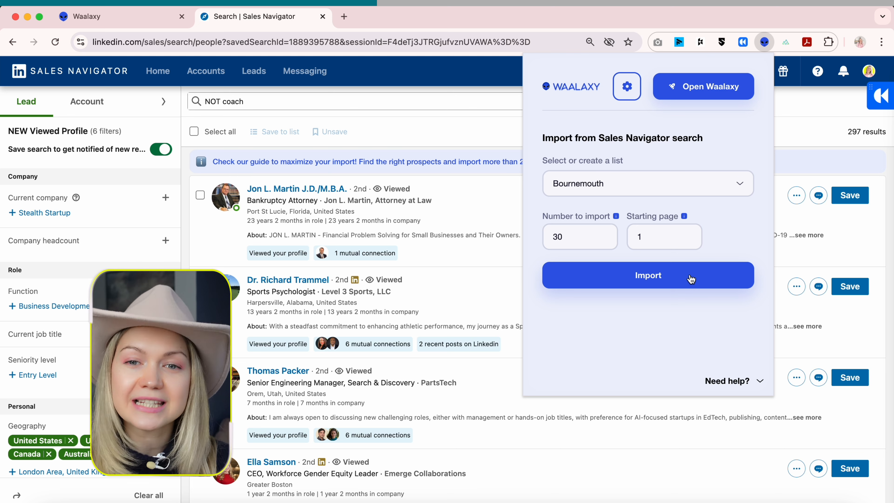
{"action": "left_click", "coordinate": [690, 278]}
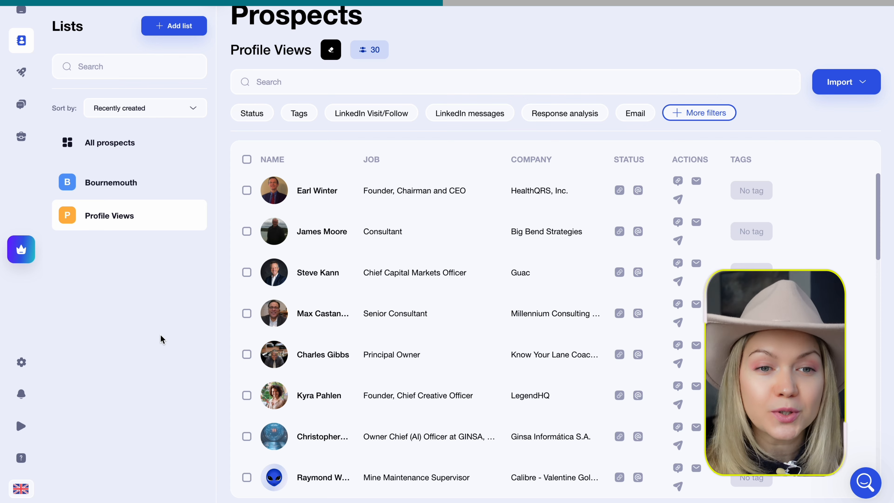
- Check the Bournemouth and Profile Views prospect lists, and start an Invitation + 2 messages campaign under its suggested name
{"action": "left_click", "coordinate": [129, 194]}
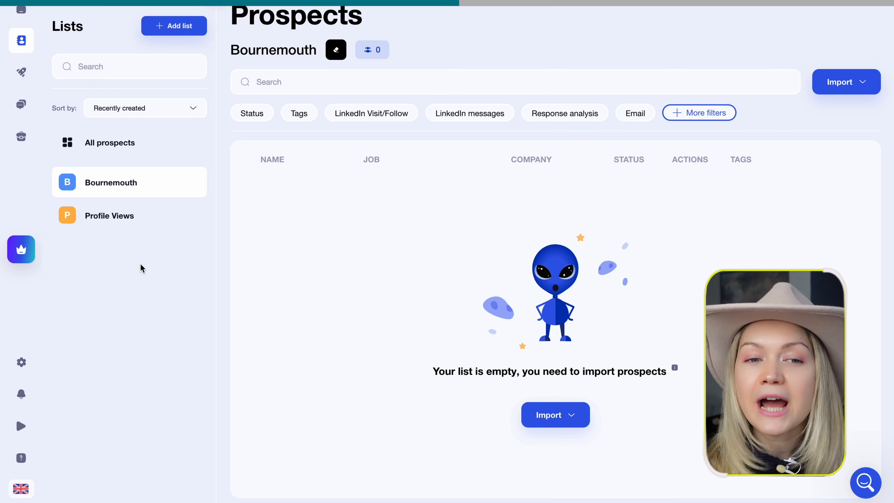
{"action": "left_click", "coordinate": [126, 220]}
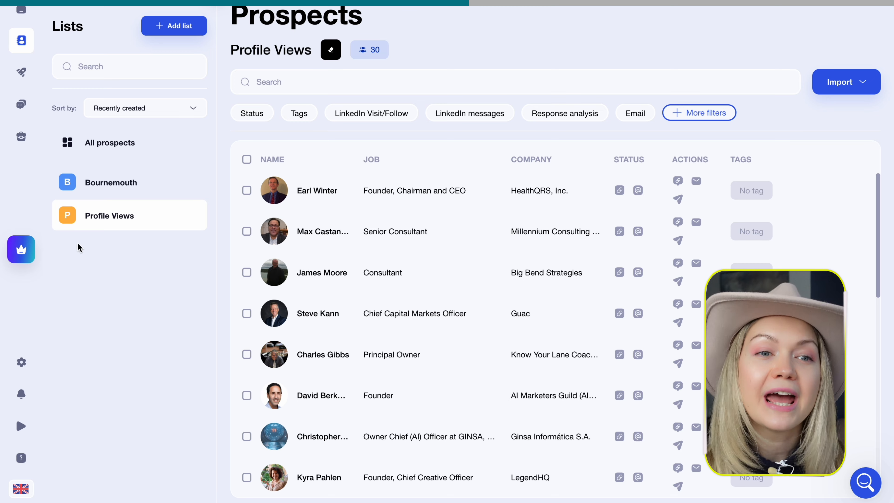
{"action": "left_click", "coordinate": [72, 79]}
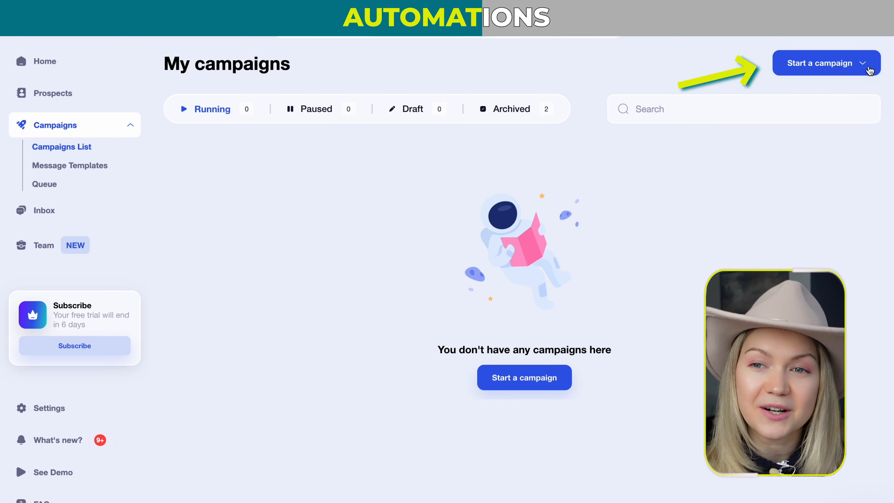
{"action": "left_click", "coordinate": [869, 70]}
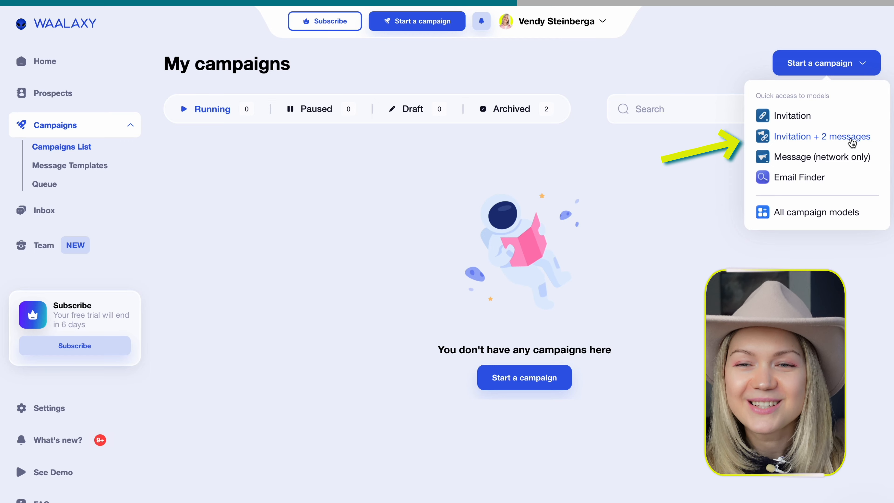
{"action": "left_click", "coordinate": [852, 140]}
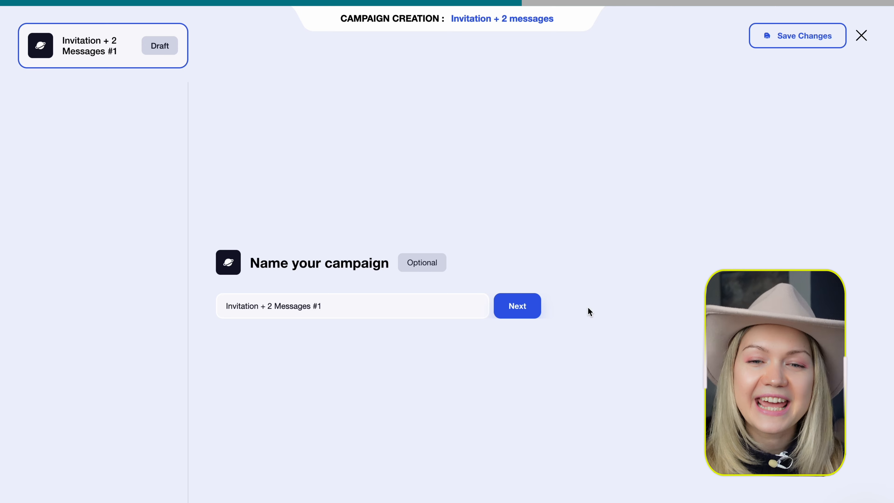
{"action": "left_click", "coordinate": [536, 316]}
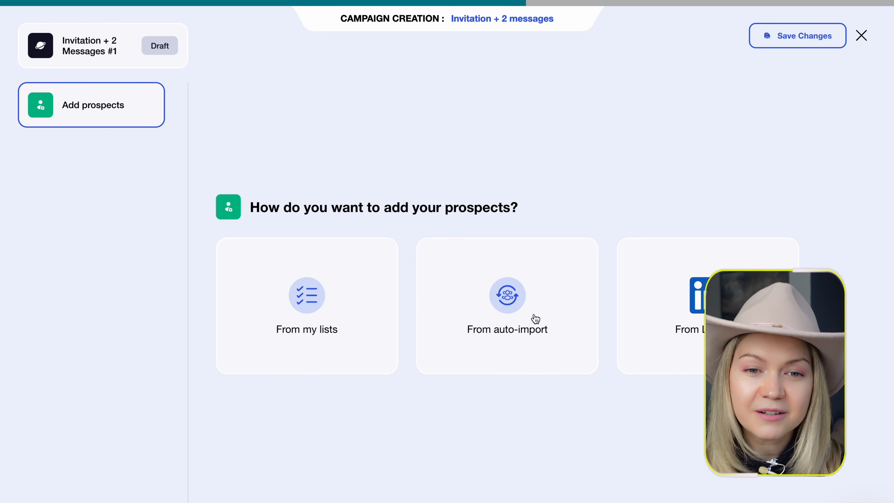
- Add all prospects from the existing Profile Views list to the campaign
{"action": "left_click", "coordinate": [337, 345]}
{"action": "left_click", "coordinate": [407, 284]}
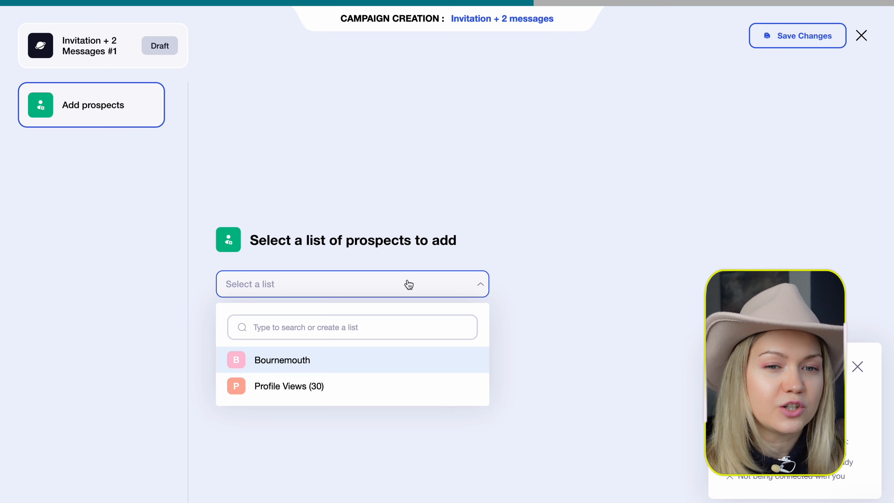
{"action": "left_click", "coordinate": [336, 391]}
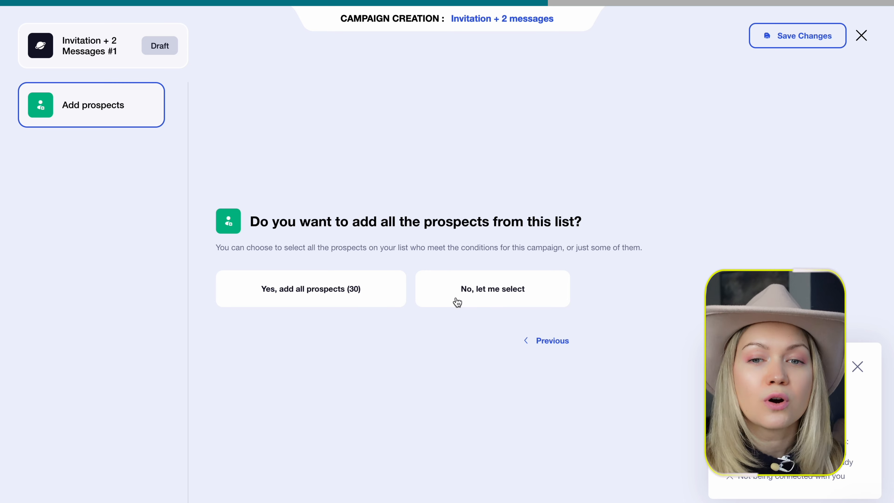
{"action": "left_click", "coordinate": [371, 299]}
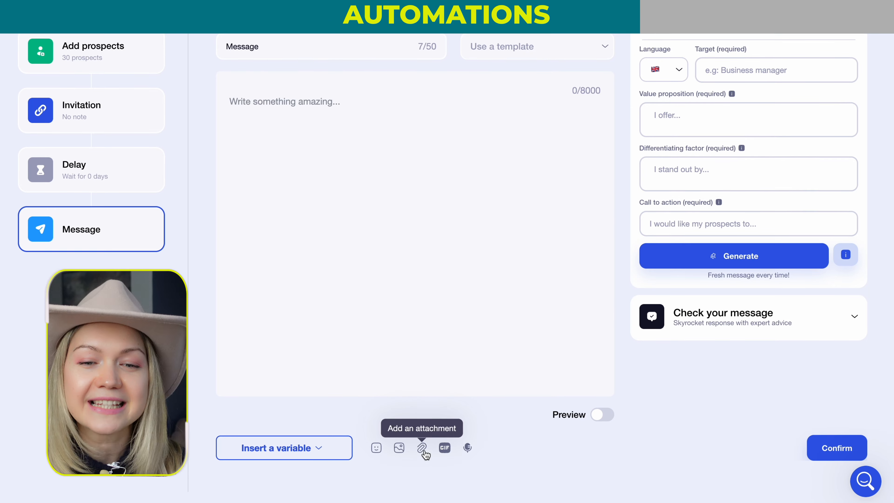
- Attach the "hey cowgirl" GIF from the GIFs folder to the campaign's first message
{"action": "left_click", "coordinate": [423, 478]}
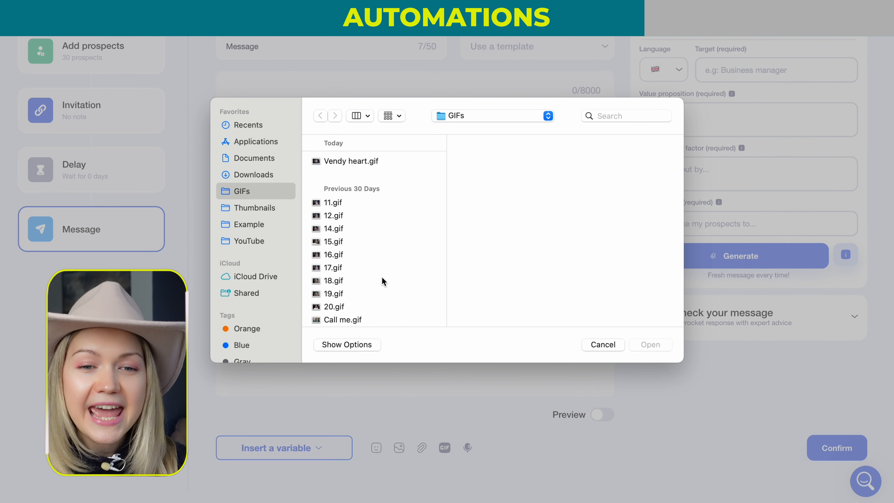
{"action": "scroll", "coordinate": [381, 276], "scroll_direction": "down", "scroll_amount": 3}
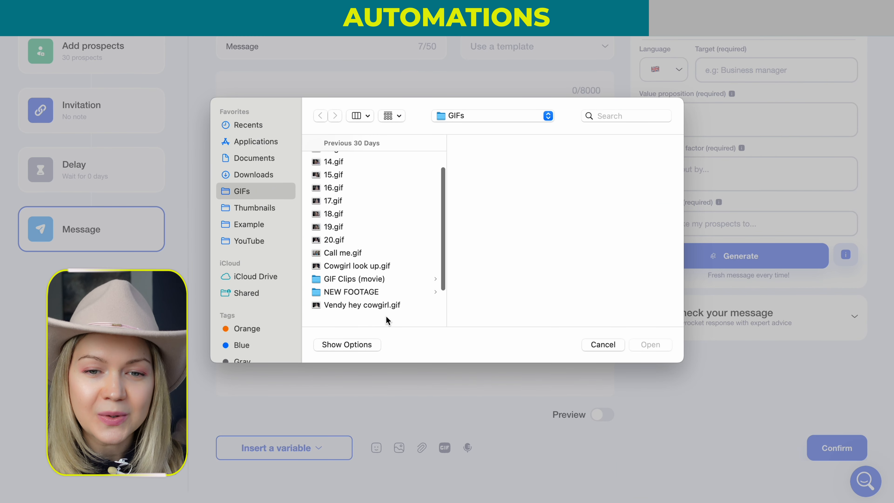
{"action": "left_click", "coordinate": [385, 305]}
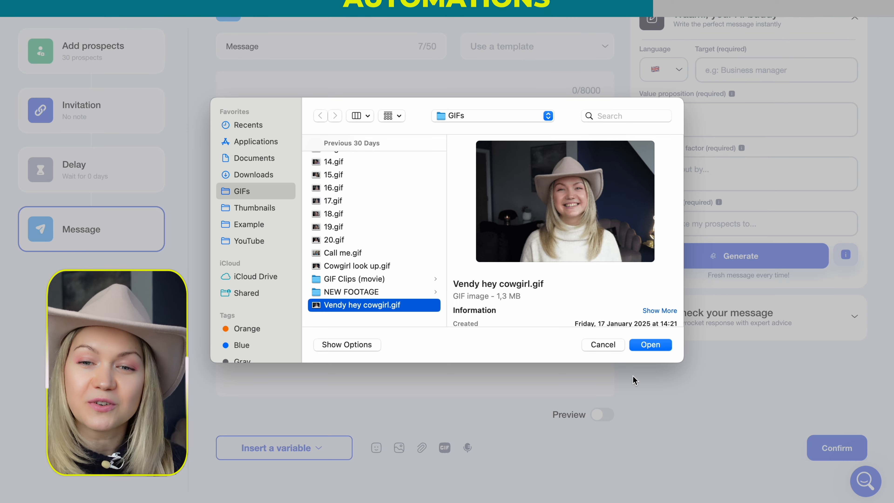
{"action": "left_click", "coordinate": [650, 344]}
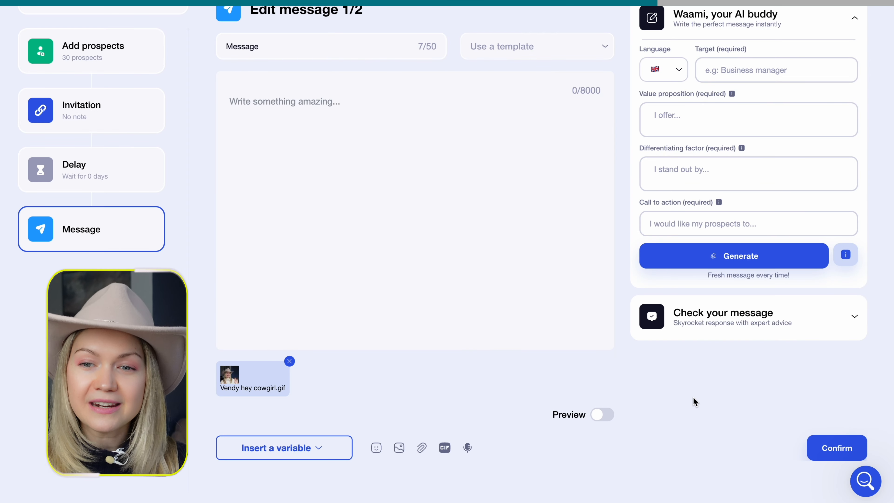
- Look at the writing checks and the preview of the first message, and confirm it with only the GIF attached
{"action": "left_click", "coordinate": [855, 318]}
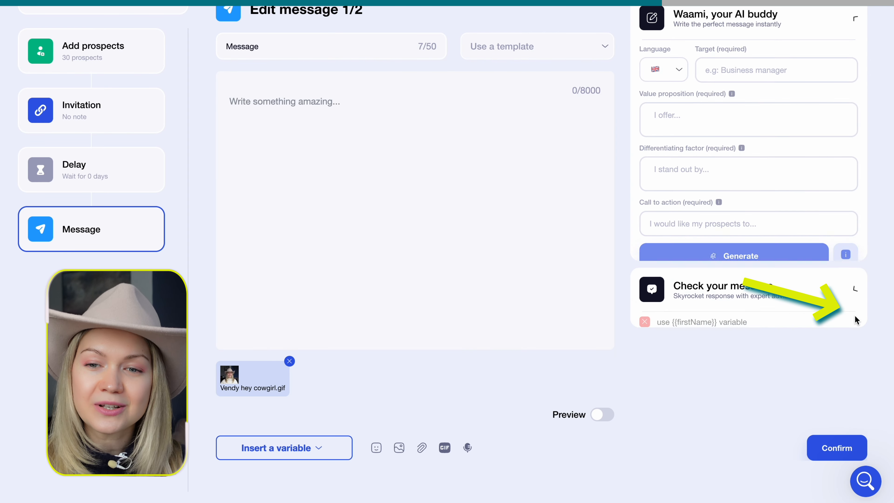
{"action": "left_click", "coordinate": [854, 71]}
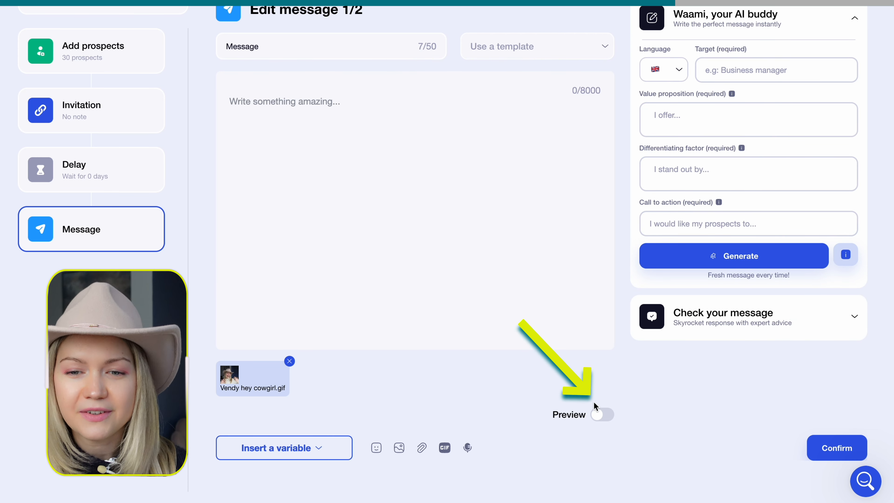
{"action": "left_click", "coordinate": [600, 415]}
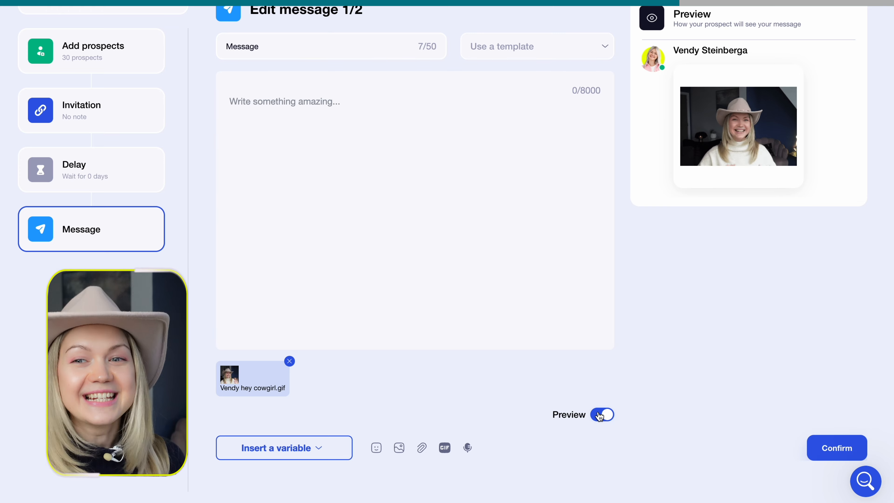
{"action": "scroll", "coordinate": [745, 171], "scroll_direction": "up", "scroll_amount": 2}
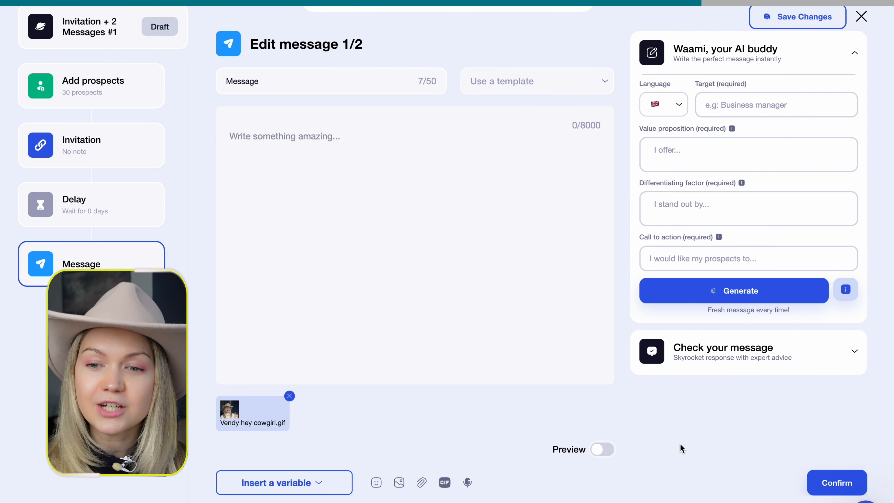
{"action": "left_click", "coordinate": [839, 482]}
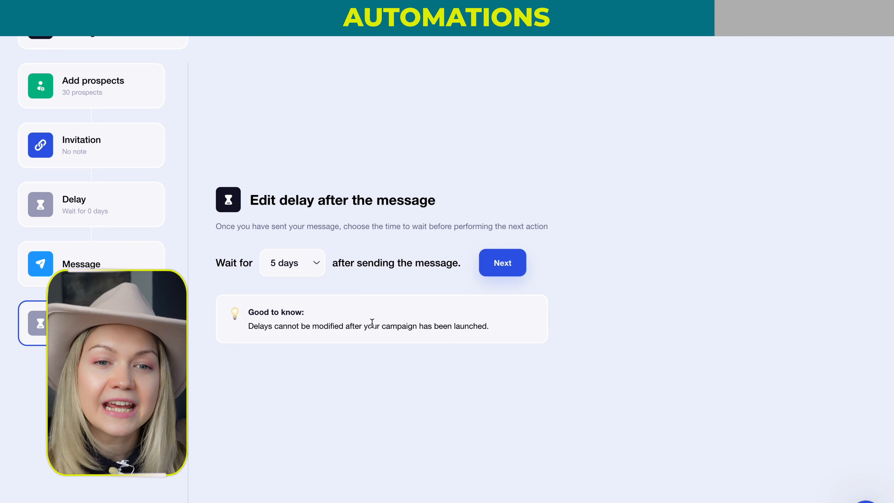
- Set the delay after the first message to 0 days and continue to the second message
{"action": "left_click", "coordinate": [300, 268]}
{"action": "left_click", "coordinate": [303, 299]}
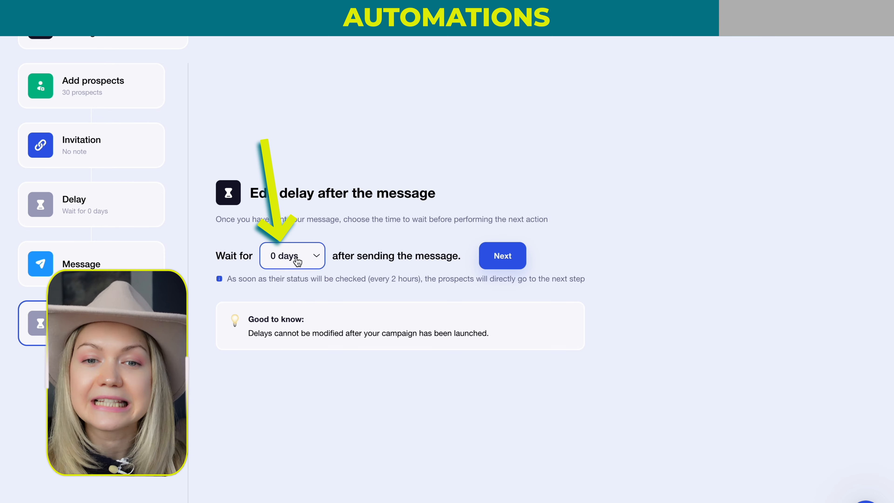
{"action": "left_click", "coordinate": [501, 262]}
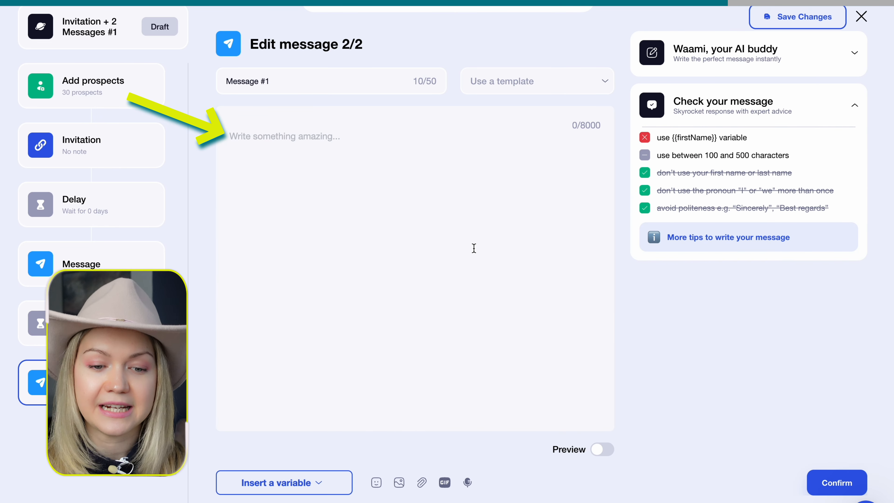
- Write "SO great to connect with you," in the second message, followed by the firstName variable and the cowboy emoji
{"action": "type", "text": "SO great to connect with you,"}
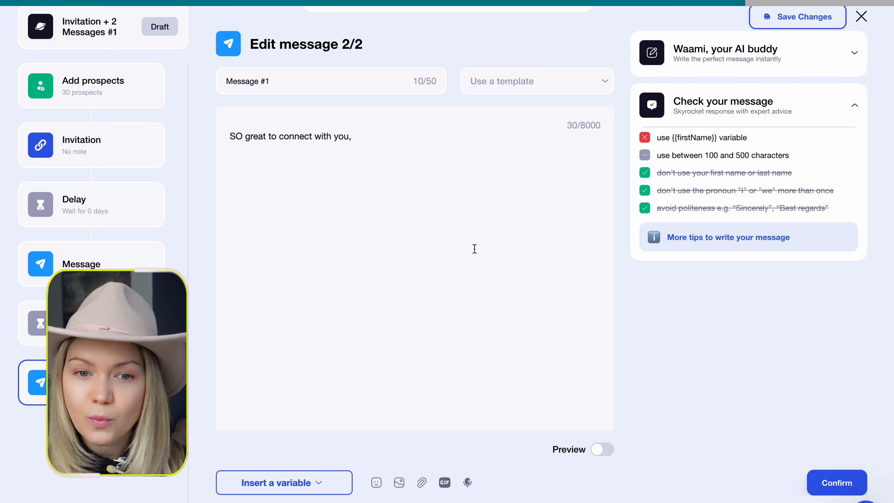
{"action": "left_click", "coordinate": [329, 488]}
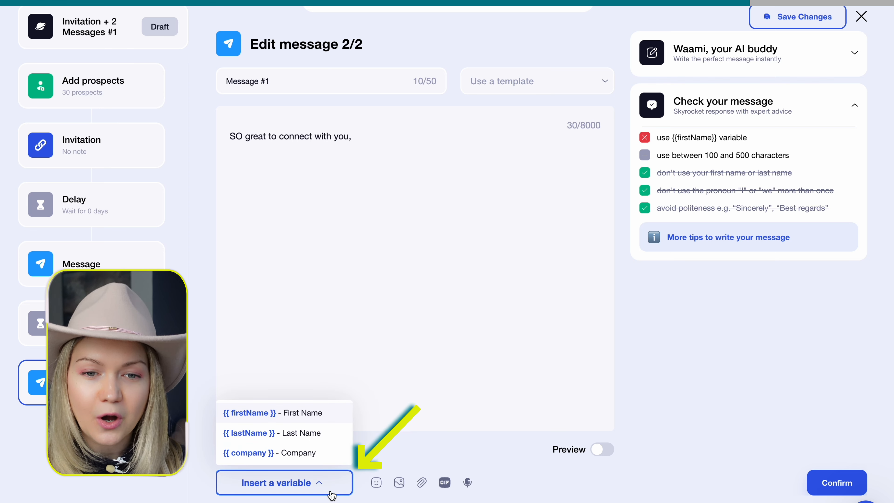
{"action": "left_click", "coordinate": [320, 416]}
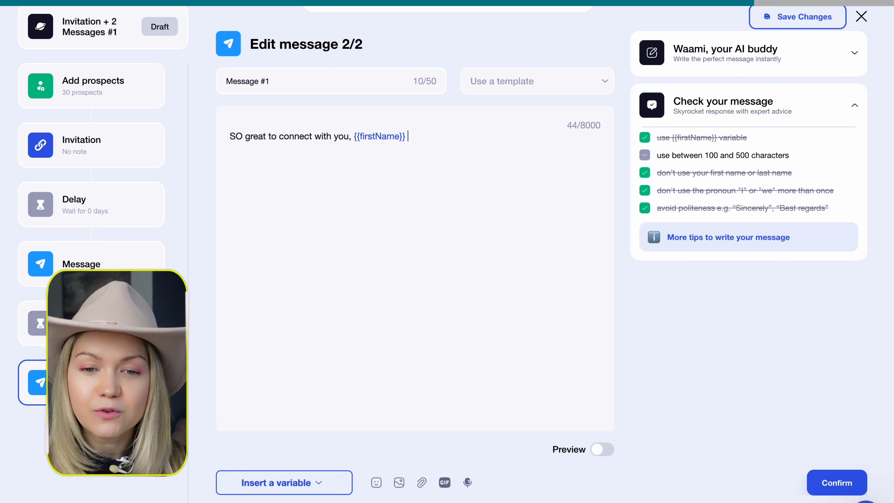
{"action": "left_click", "coordinate": [376, 483]}
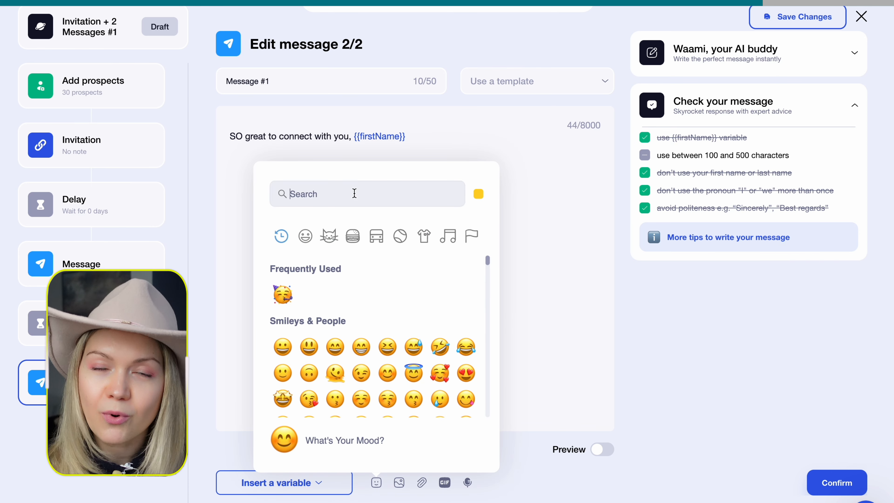
{"action": "type", "text": "cow"}
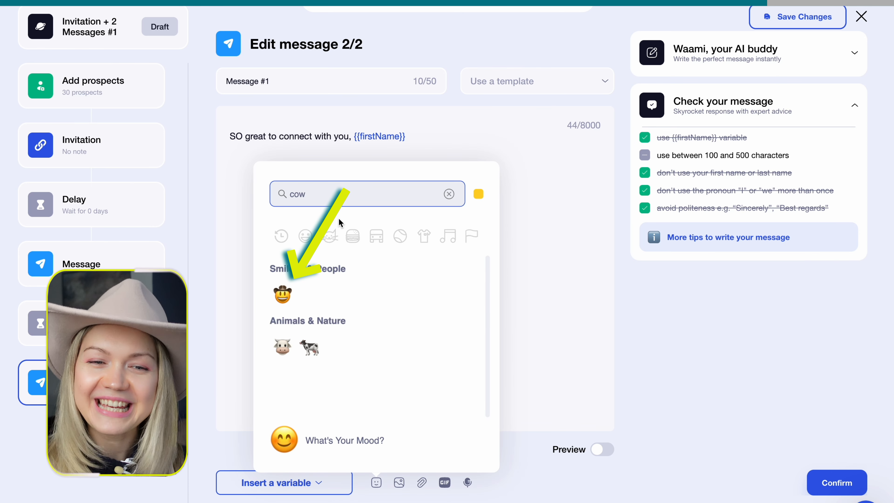
{"action": "left_click", "coordinate": [283, 296]}
{"action": "left_click", "coordinate": [512, 159]}
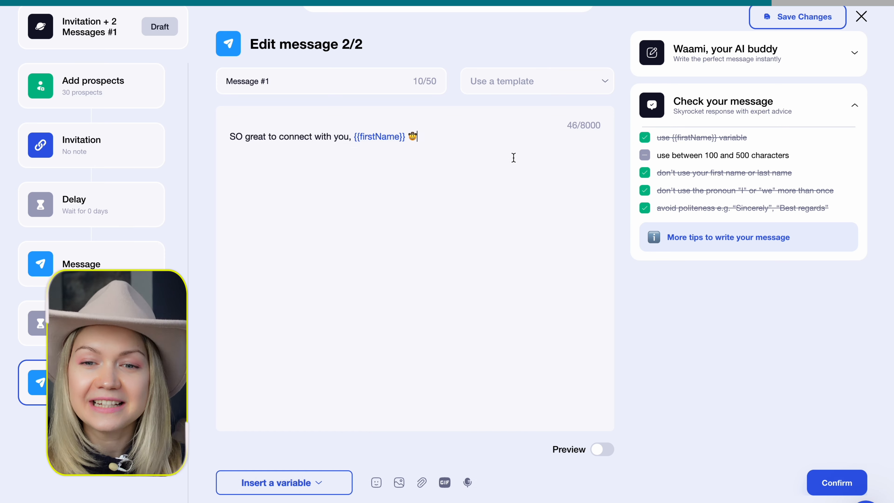
- Check the preview of the second message as the prospect will see it, and confirm the message
{"action": "left_click", "coordinate": [603, 450]}
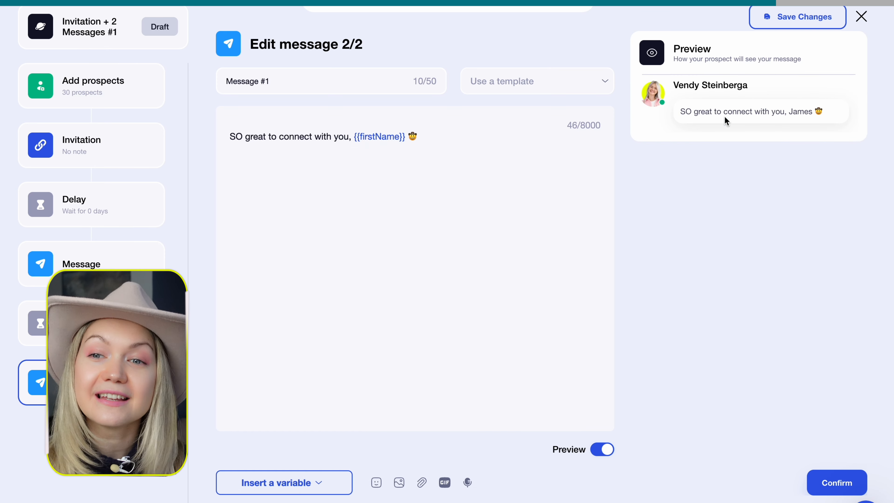
{"action": "left_click", "coordinate": [598, 453]}
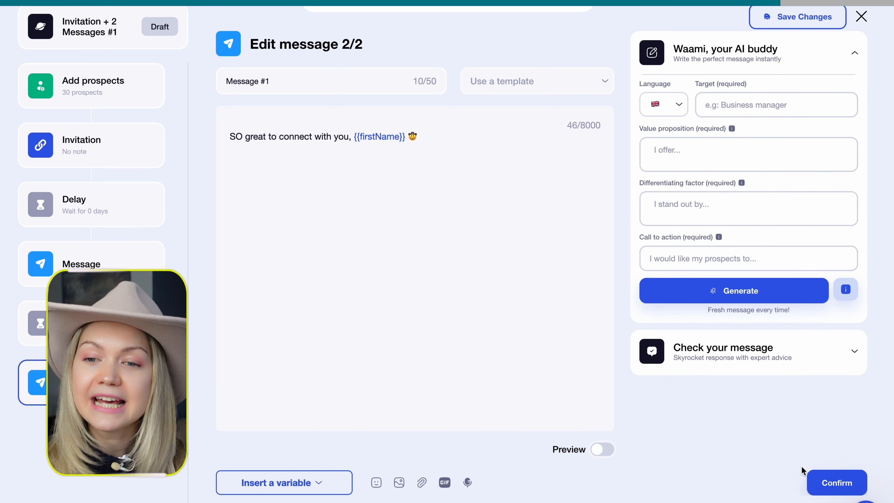
{"action": "left_click", "coordinate": [836, 483]}
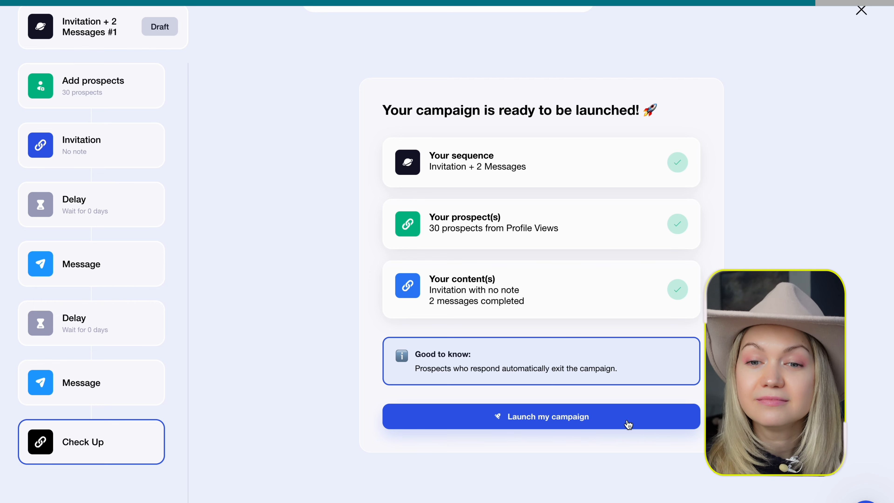
- Launch the campaign and dismiss the request to sync the LinkedIn account without entering credentials
{"action": "left_click", "coordinate": [680, 425]}
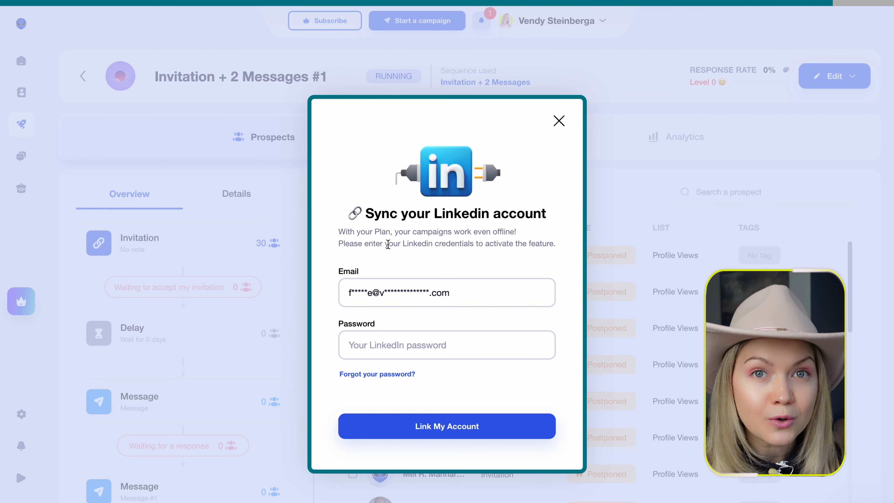
{"action": "left_click_drag", "start_coordinate": [454, 232], "coordinate": [523, 231]}
{"action": "left_click", "coordinate": [553, 230]}
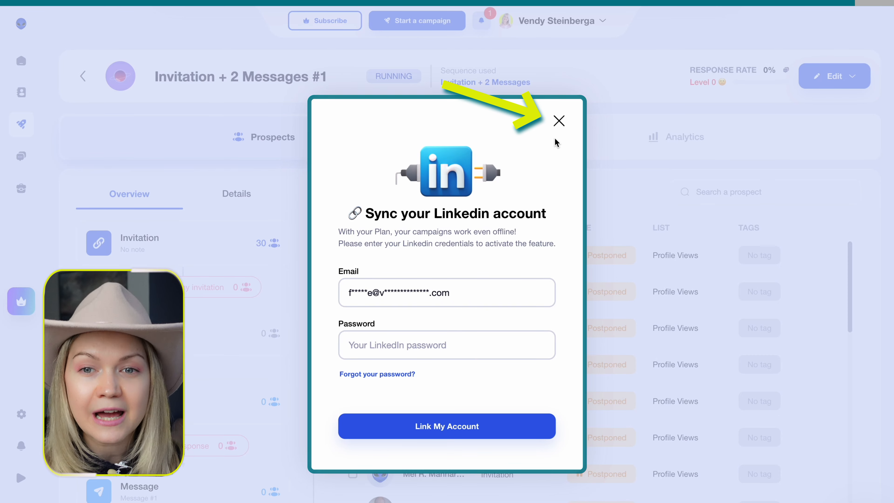
{"action": "left_click", "coordinate": [559, 120]}
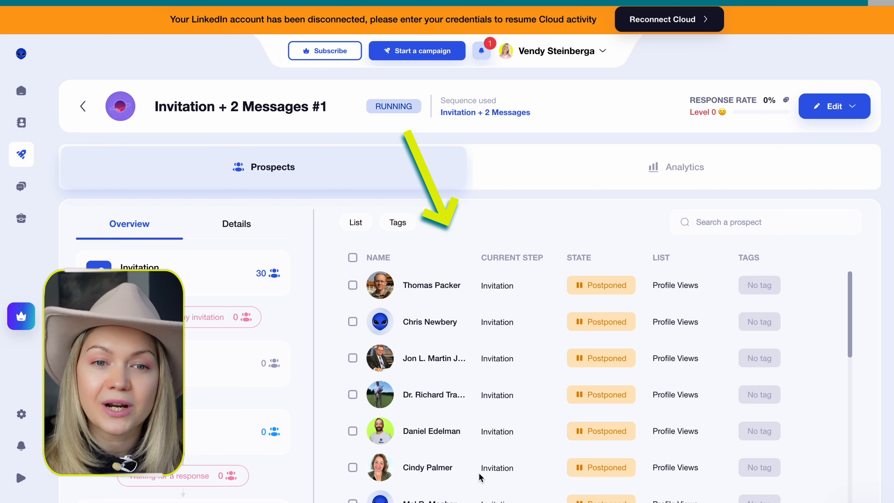
- Examine the campaign's LinkedIn analytics for accepted invitations, answered messages and their rates
{"action": "left_click", "coordinate": [661, 185]}
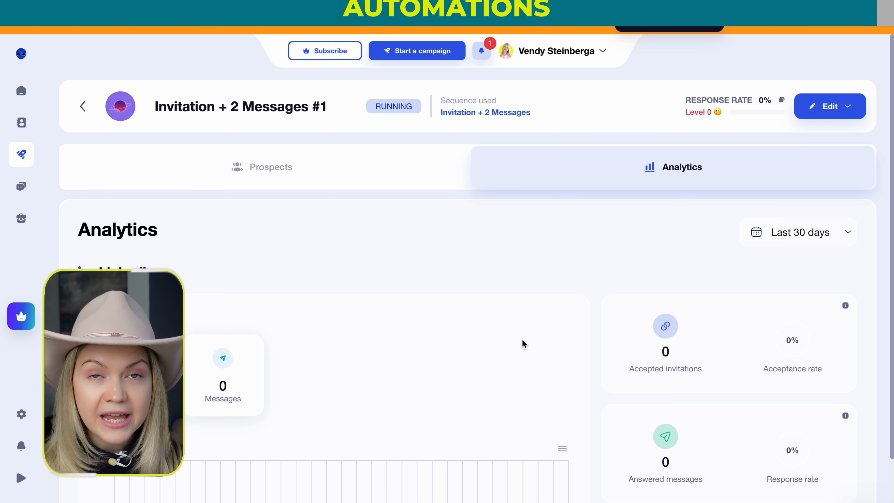
{"action": "scroll", "coordinate": [522, 339], "scroll_direction": "down", "scroll_amount": 1}
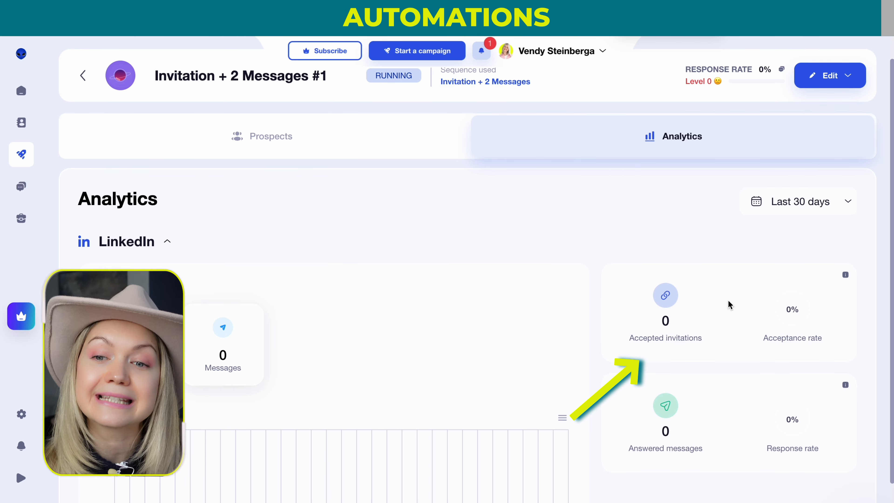
{"action": "scroll", "coordinate": [789, 349], "scroll_direction": "down", "scroll_amount": 2}
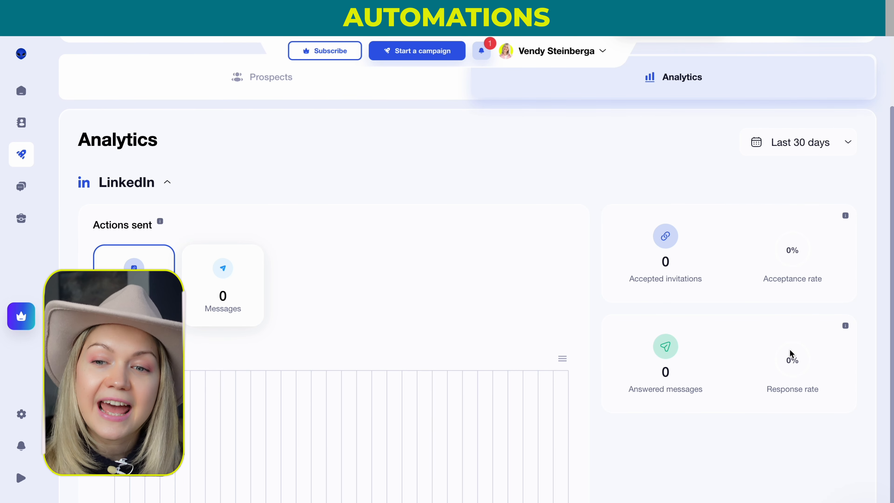